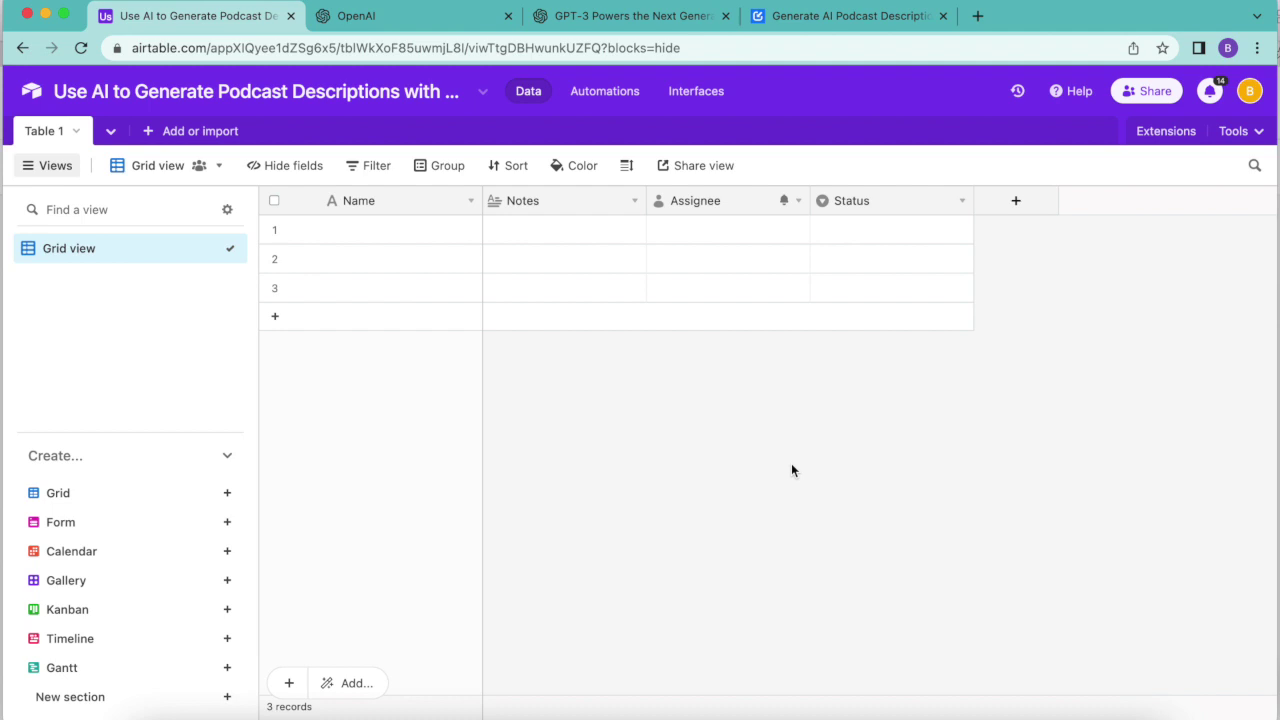
Look over the OpenAI homepage and its GPT-3 blog article, then return to the podcast descriptions base.
left_click(425, 27)
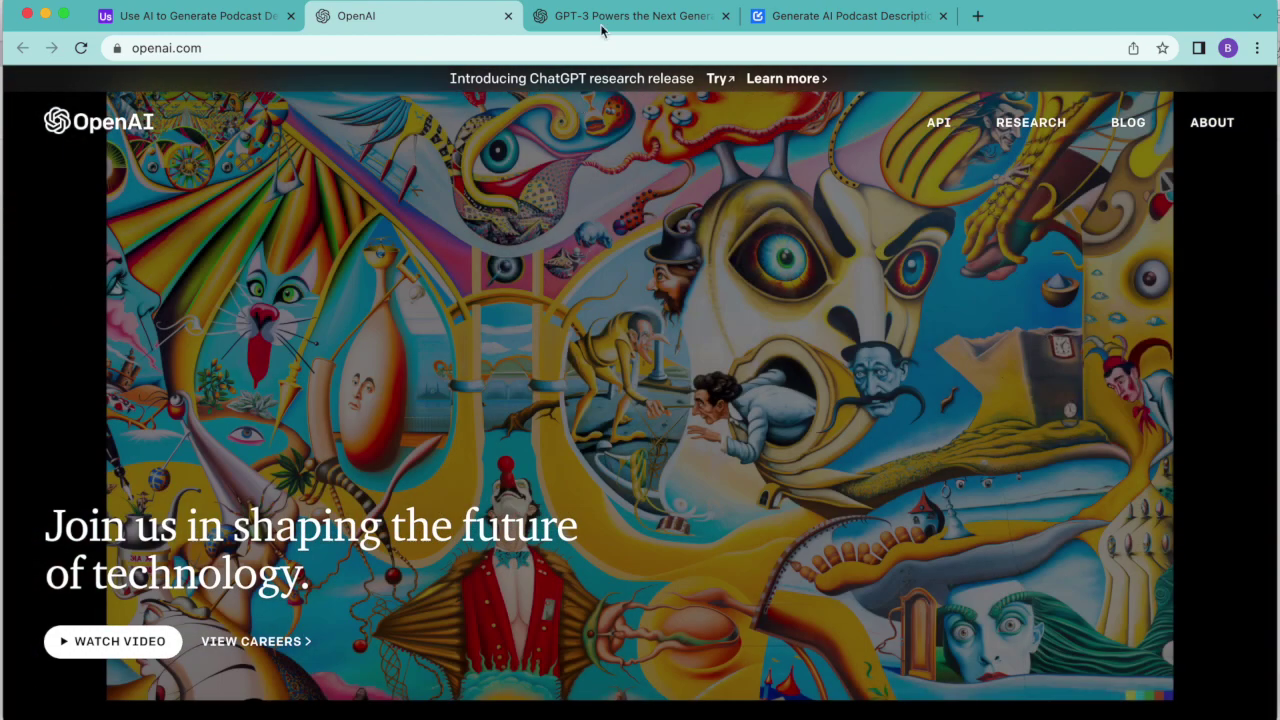
left_click(601, 28)
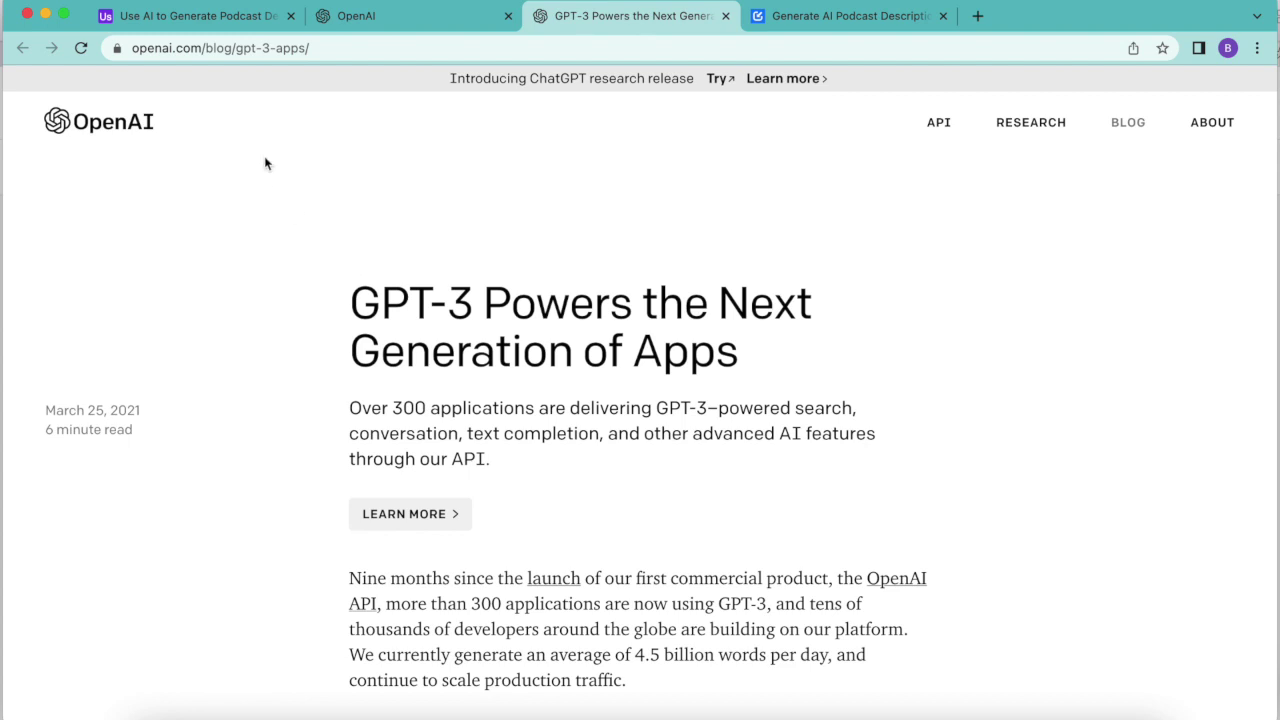
left_click(199, 16)
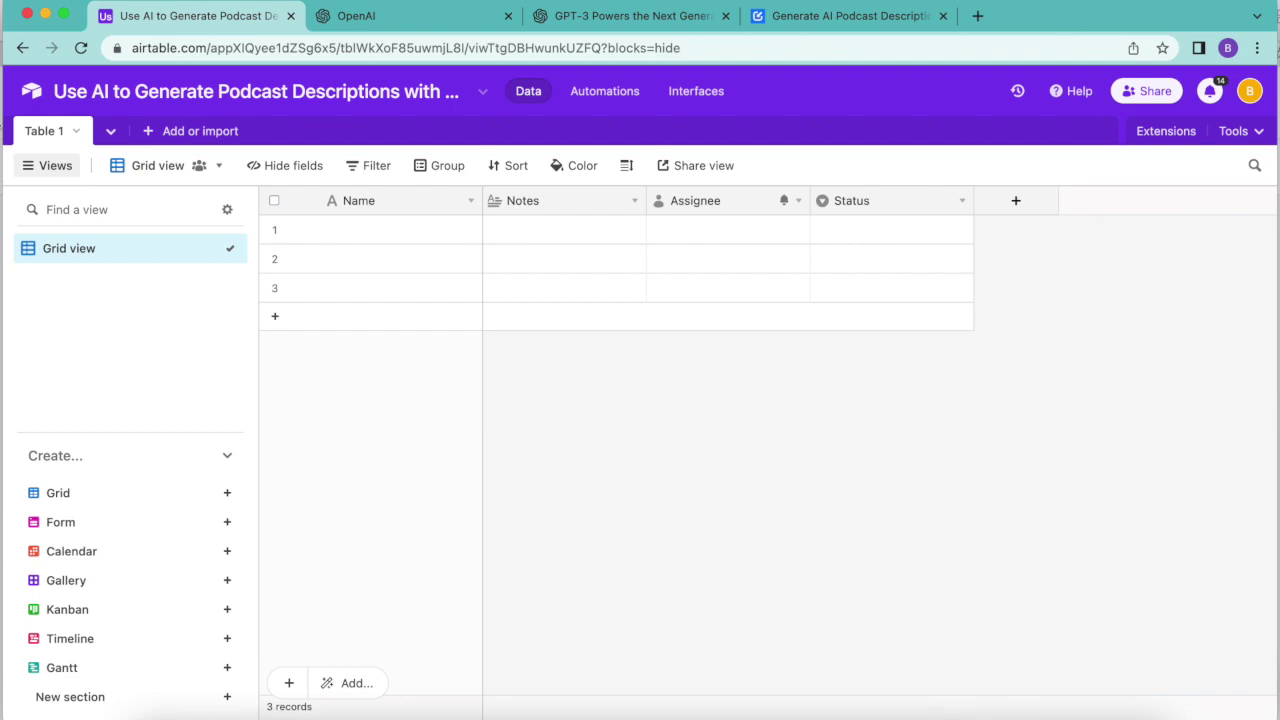
Rename the table 'Table 1' to 'Podcasts'.
double_click(49, 136)
type("P")
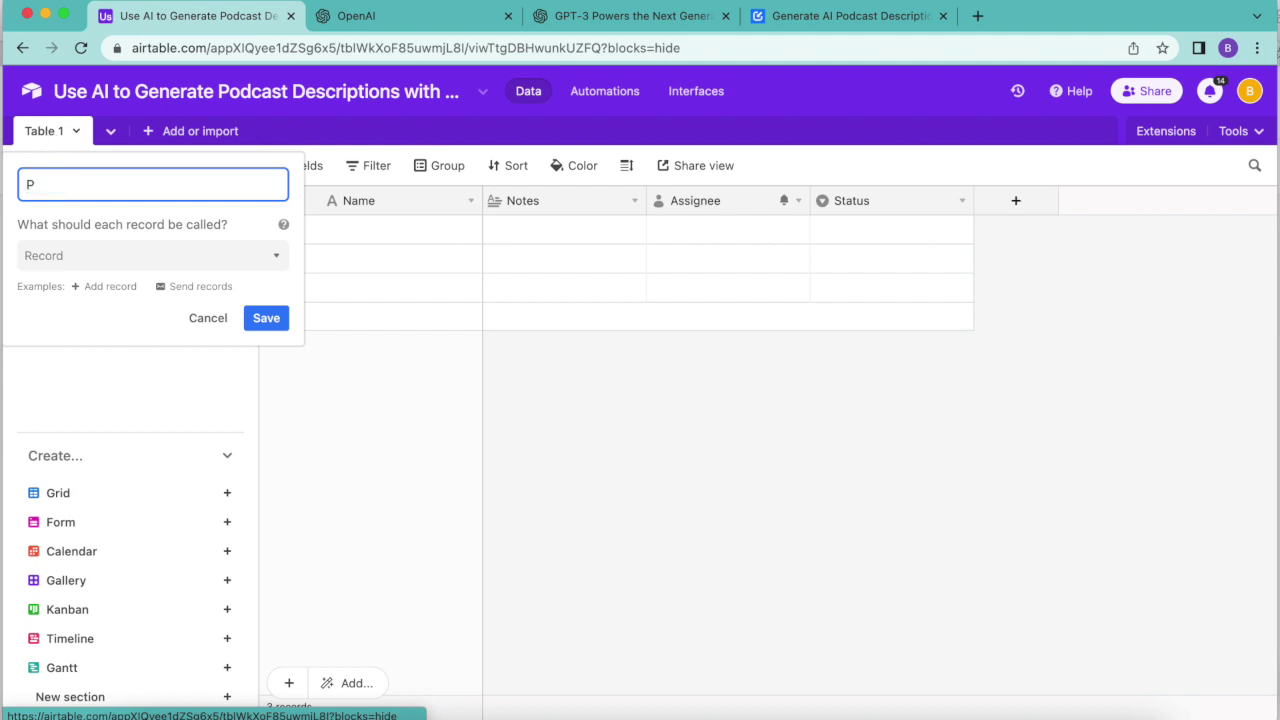
type("odcasts")
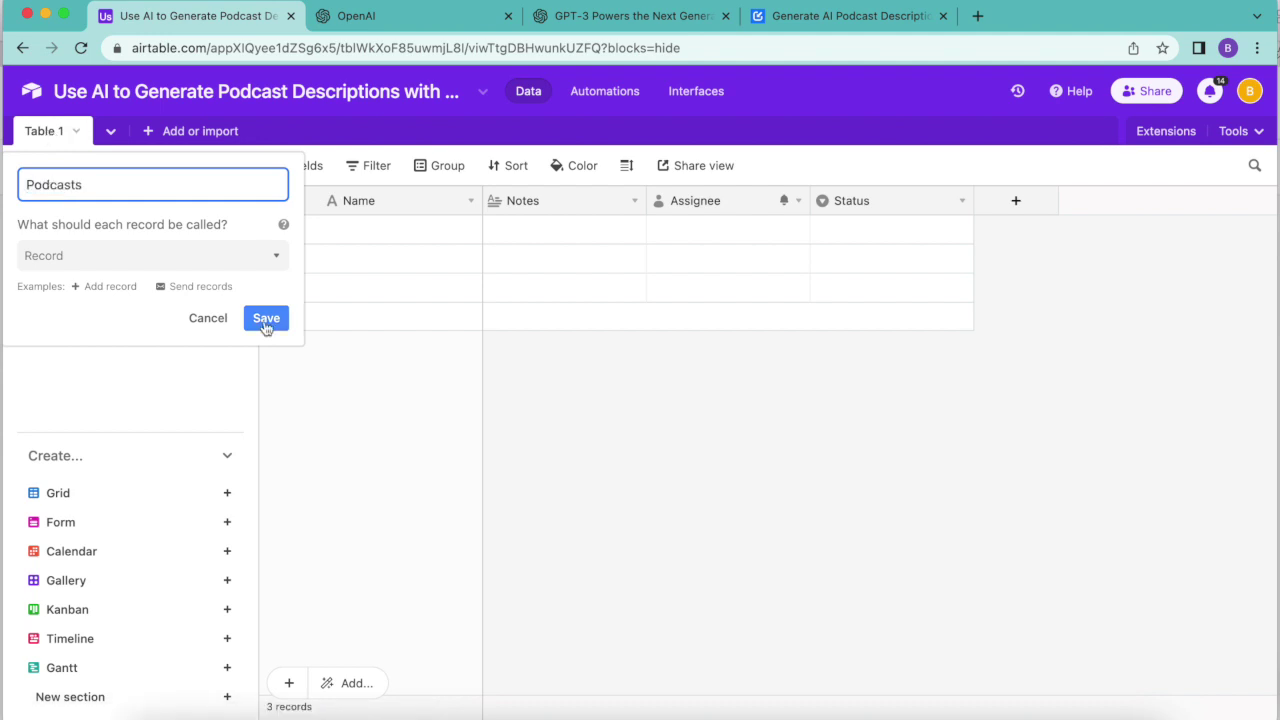
left_click(266, 319)
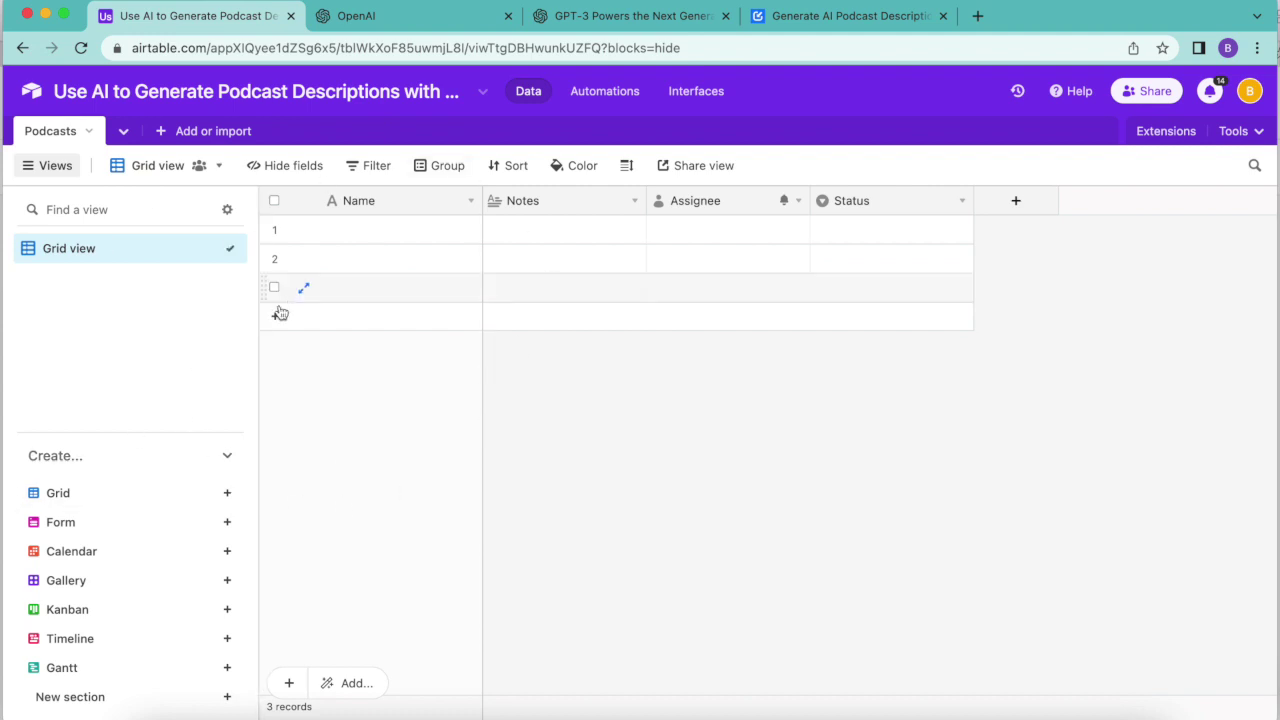
Paste the five podcast names into the Name column and widen it so full names show.
left_click(342, 235)
key("super+v")
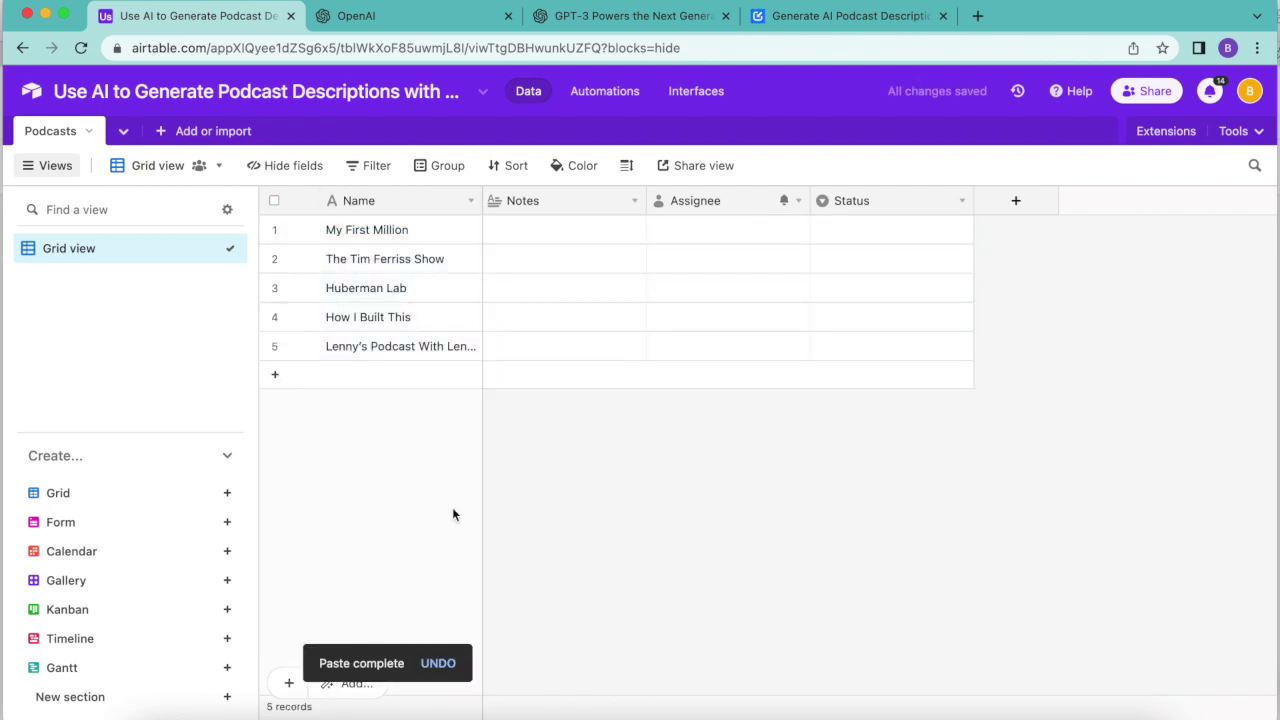
left_click_drag(485, 206, 554, 208)
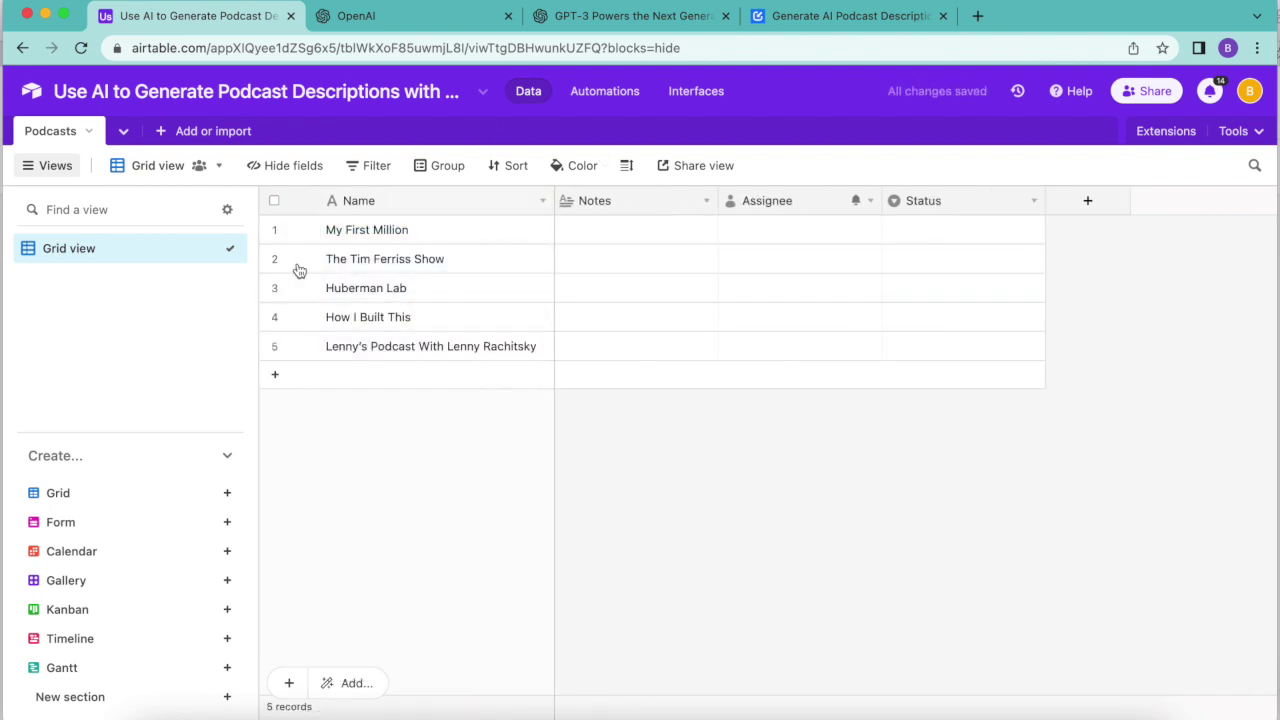
left_click(760, 208)
Delete the Assignee and Status fields together.
left_click(928, 201, "shift")
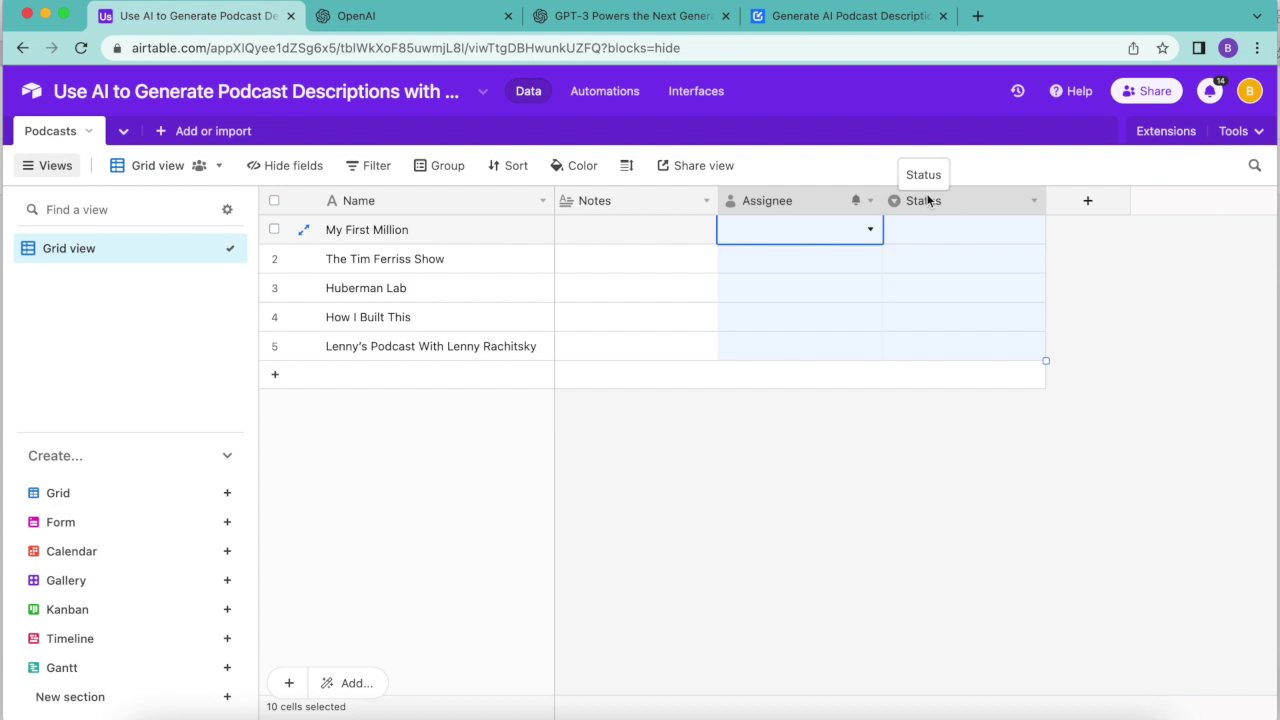
right_click(928, 201)
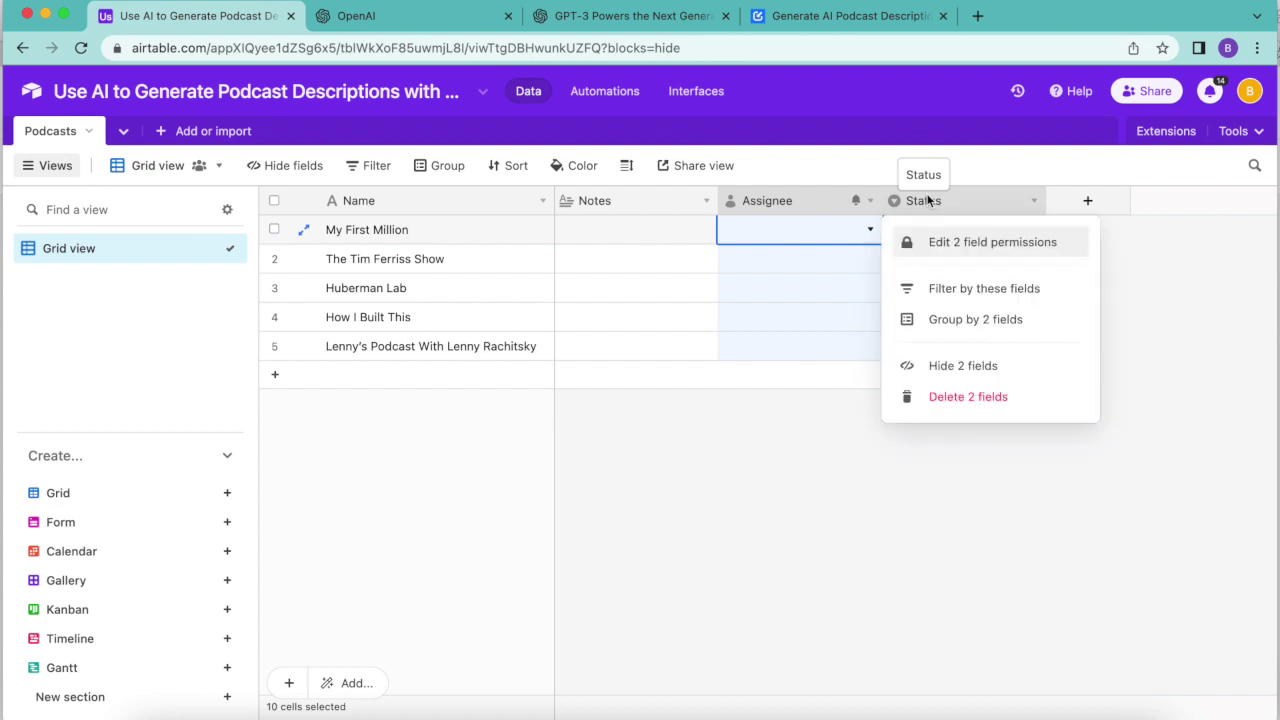
left_click(946, 404)
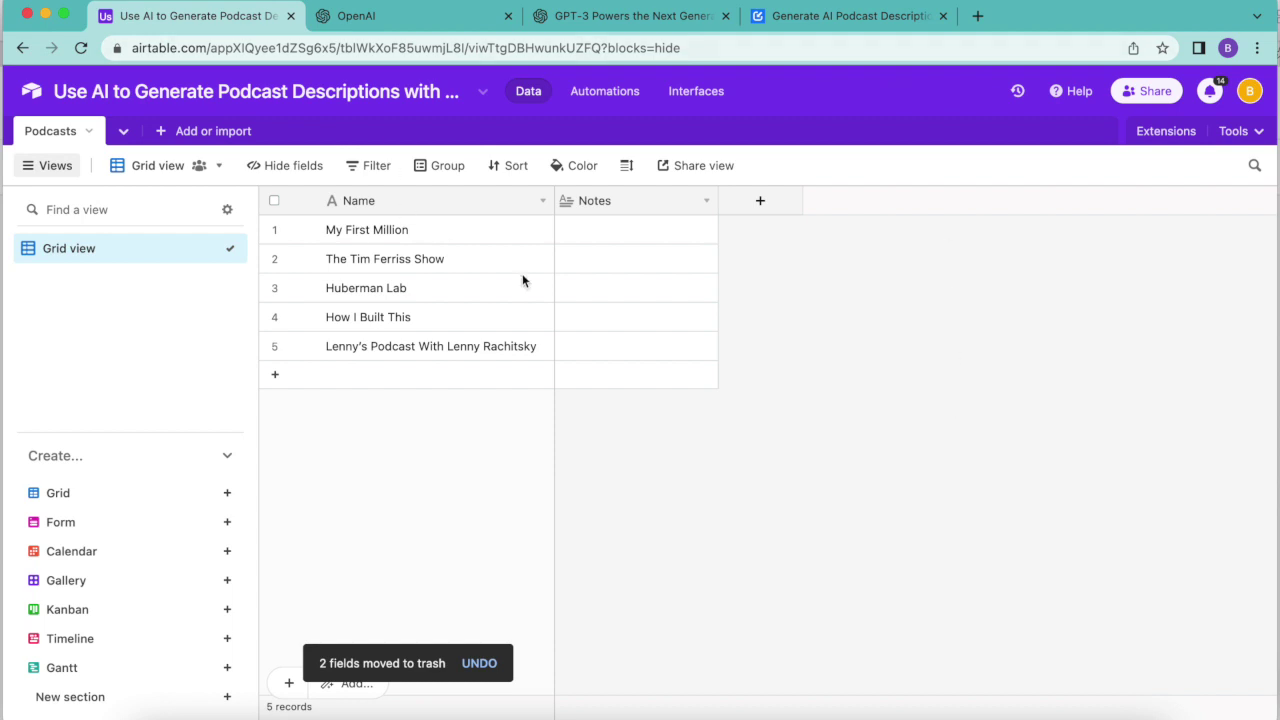
Rename the Notes field to 'Description', keeping it as Long text.
double_click(603, 200)
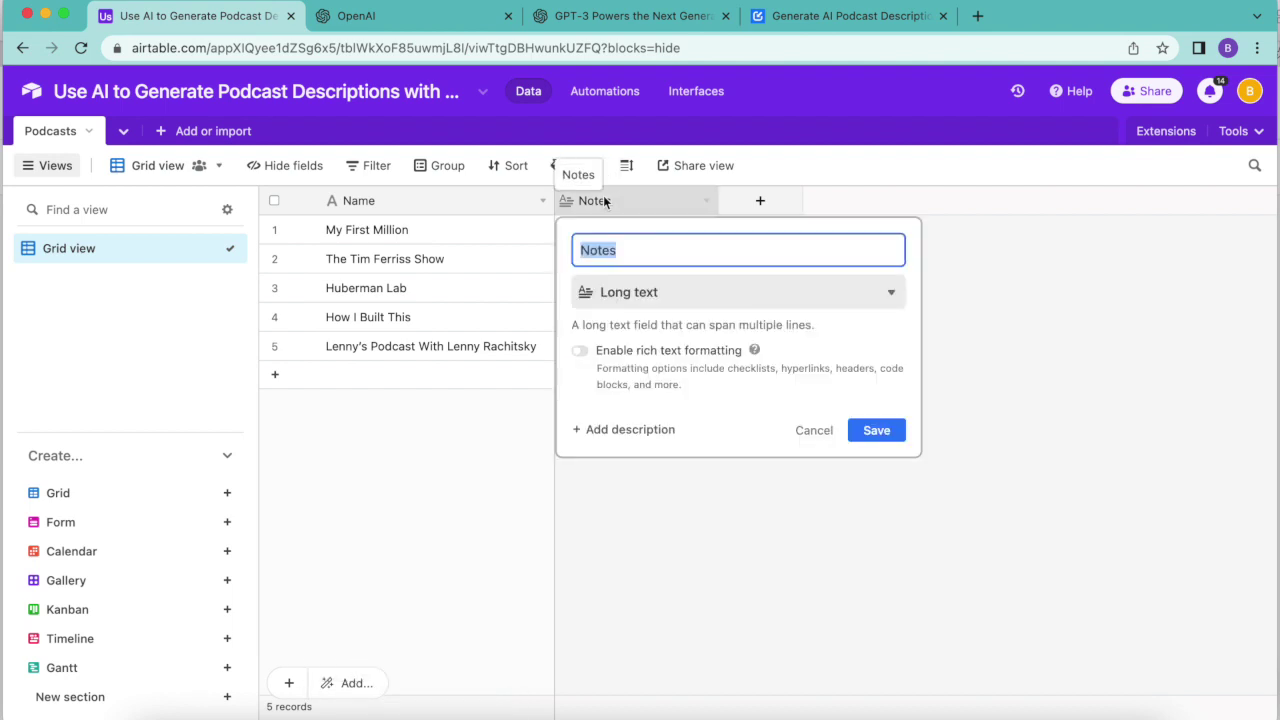
type("Description")
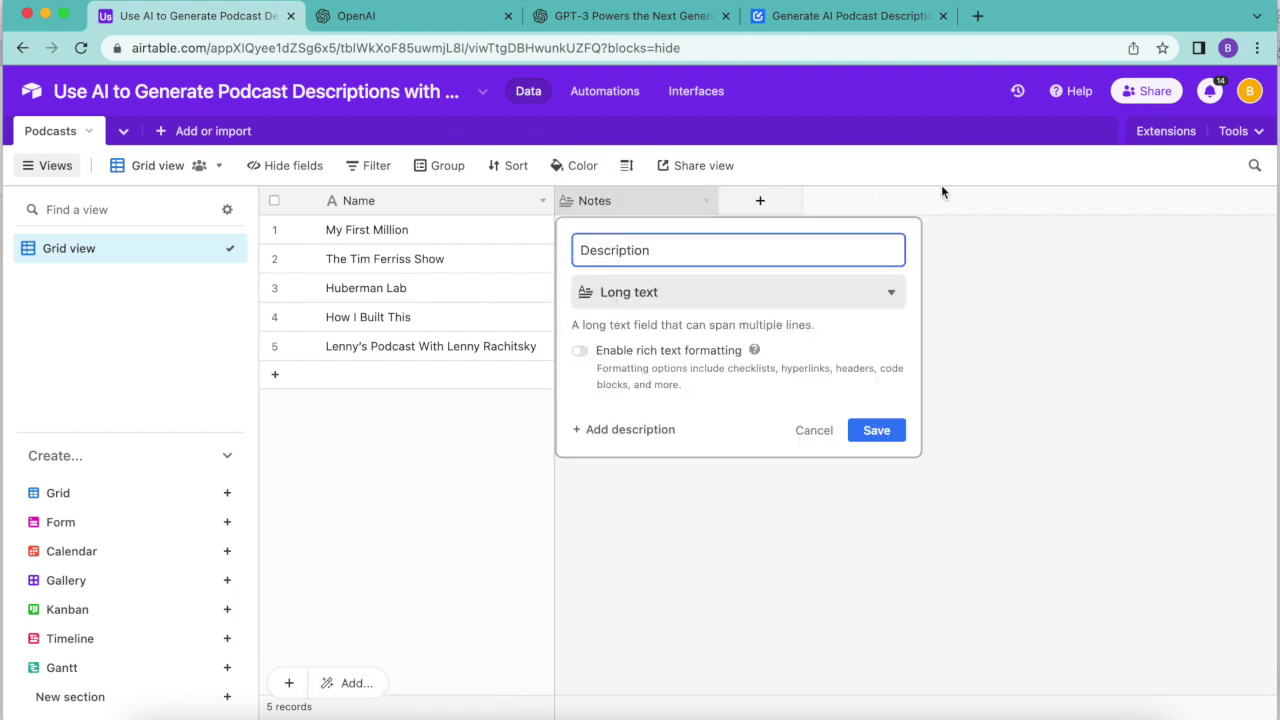
left_click(758, 296)
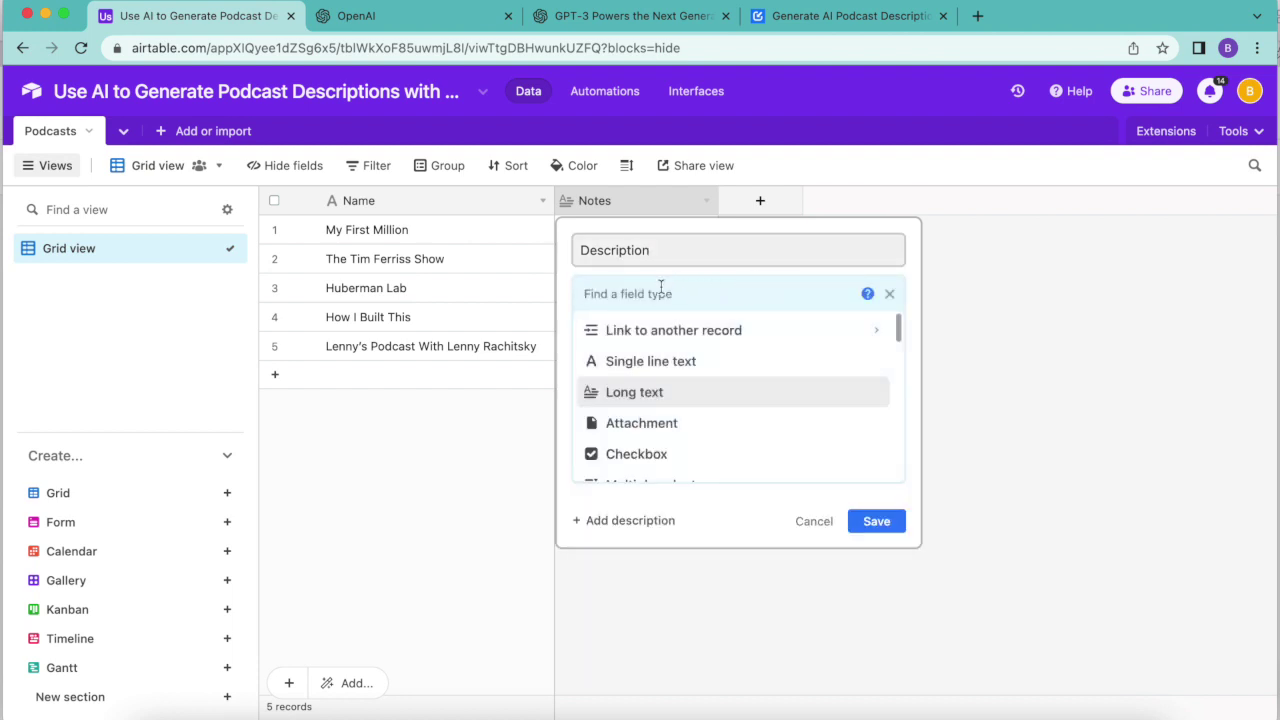
left_click(660, 390)
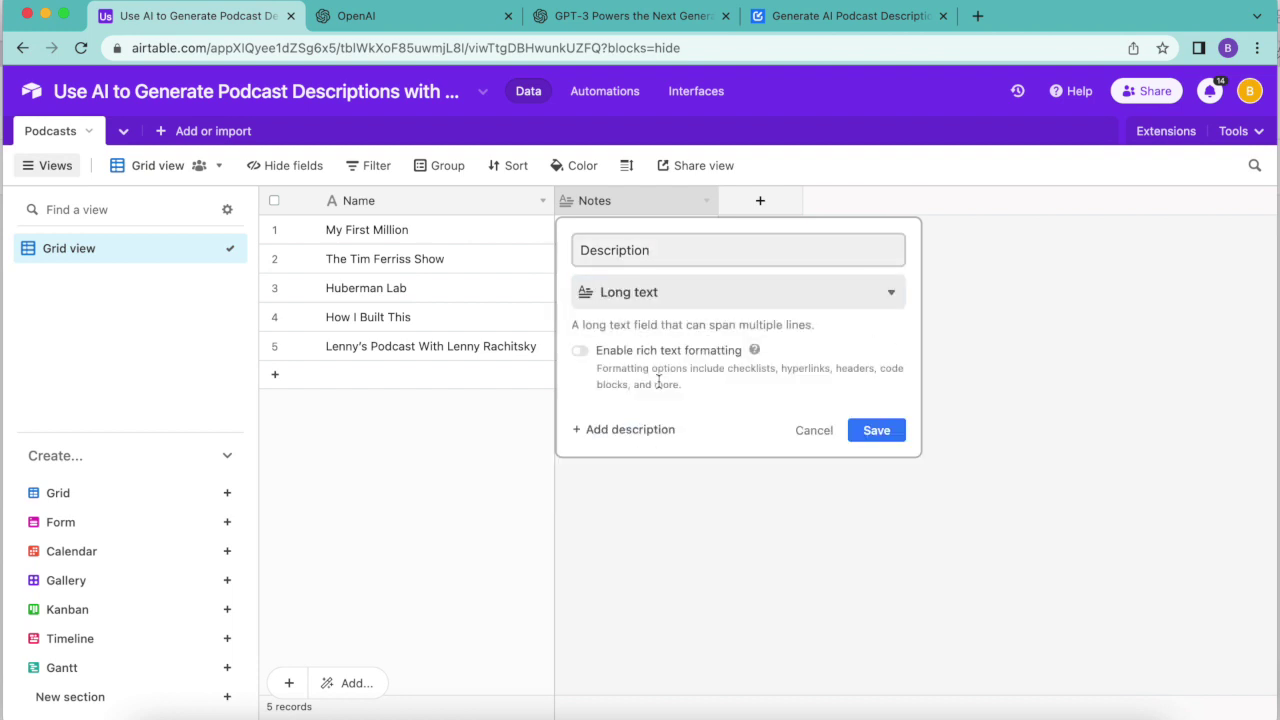
left_click(880, 431)
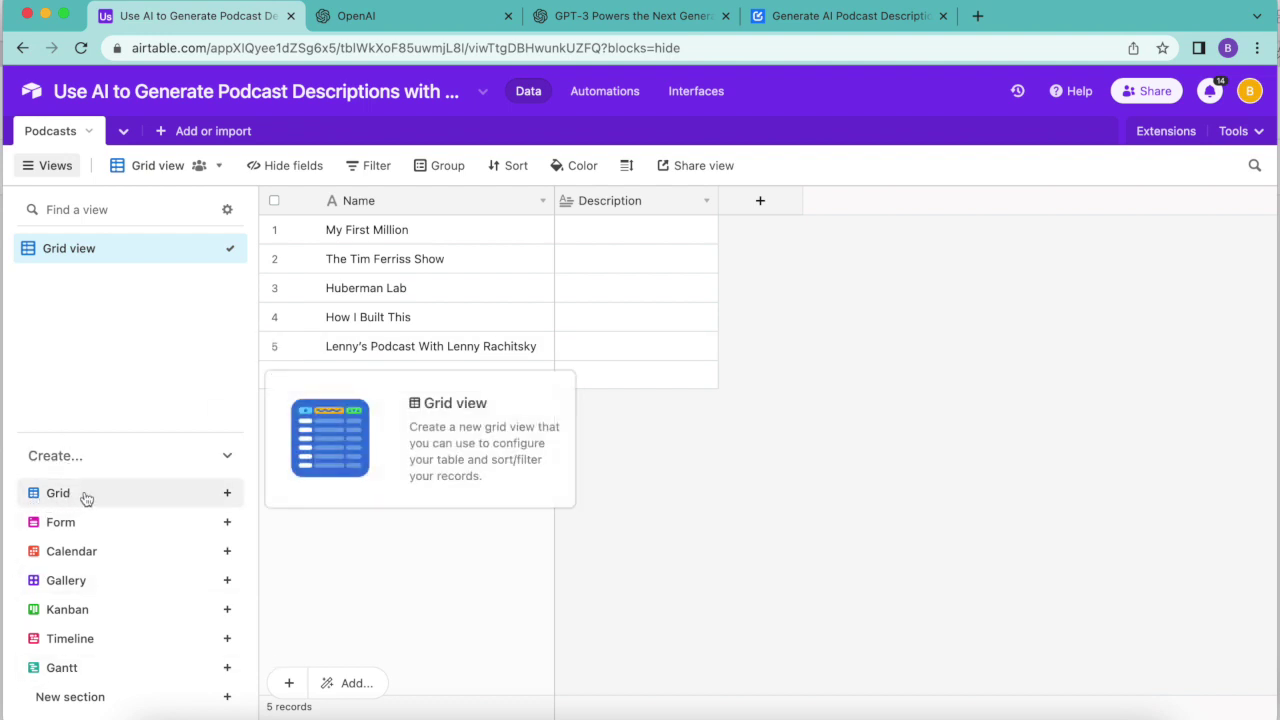
Create a new collaborative grid view named 'Needs Info'.
left_click(227, 495)
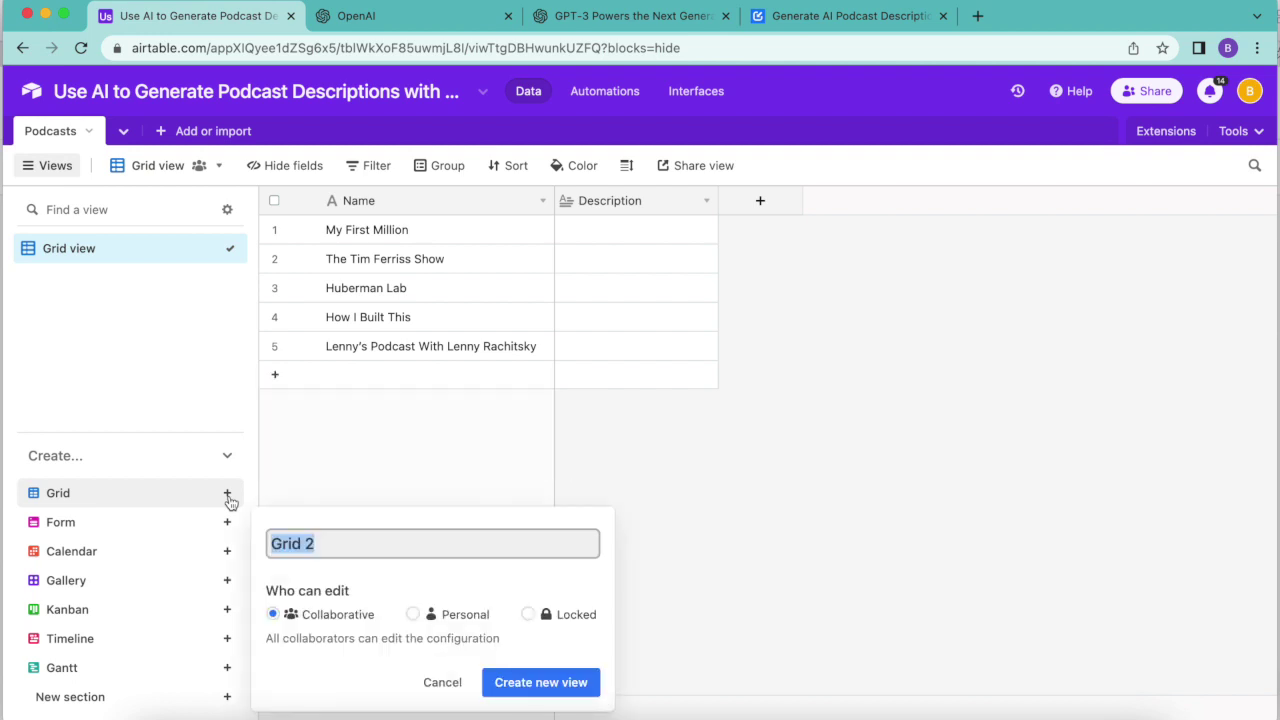
type("Needs Info")
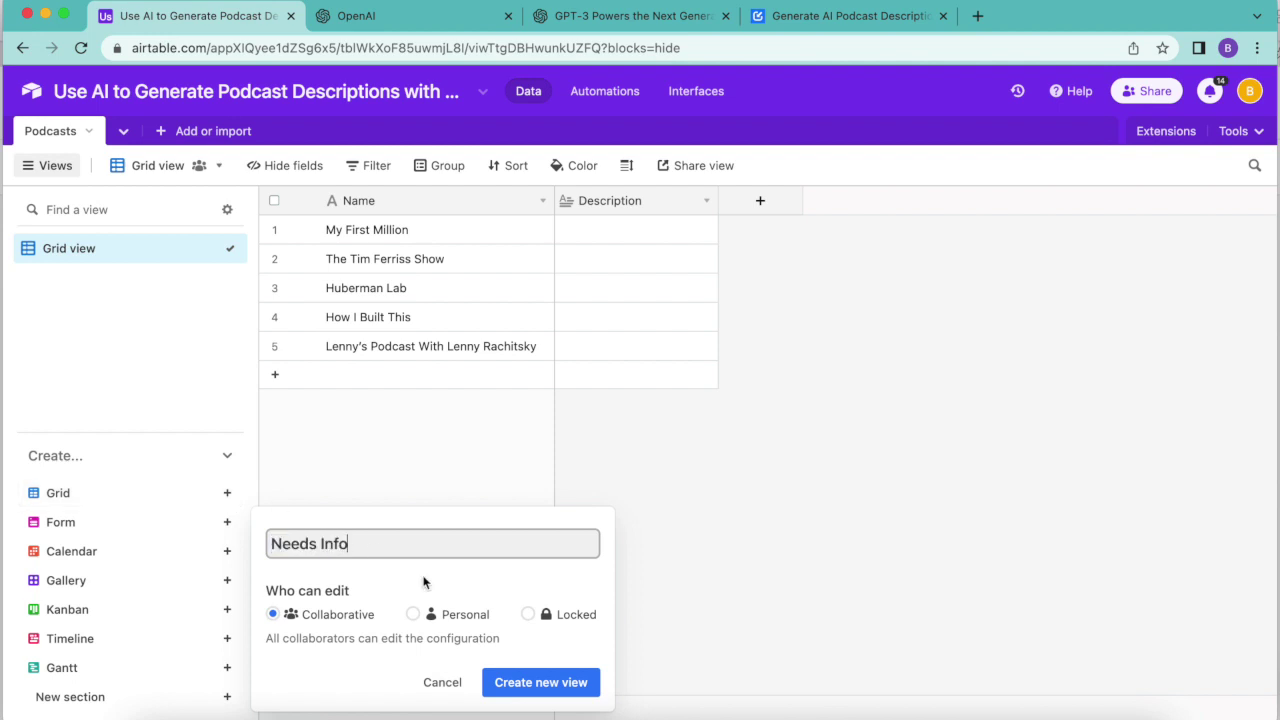
left_click(531, 684)
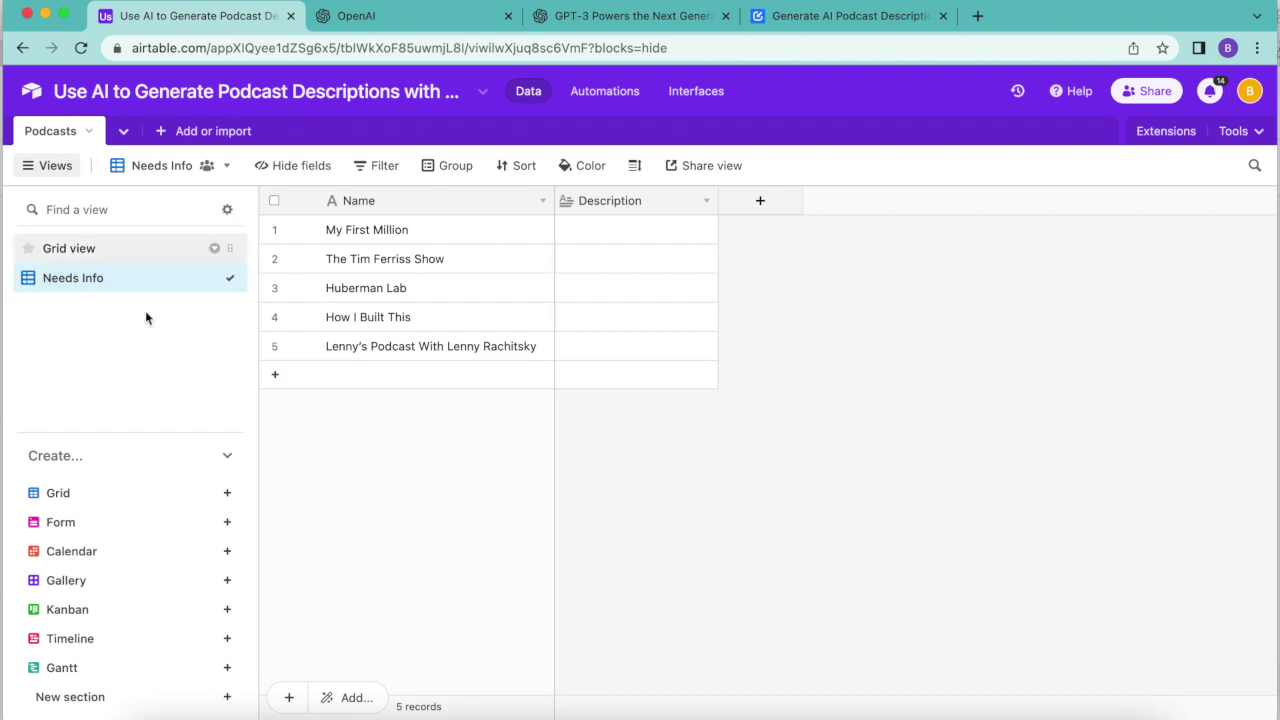
mouse_move(152, 292)
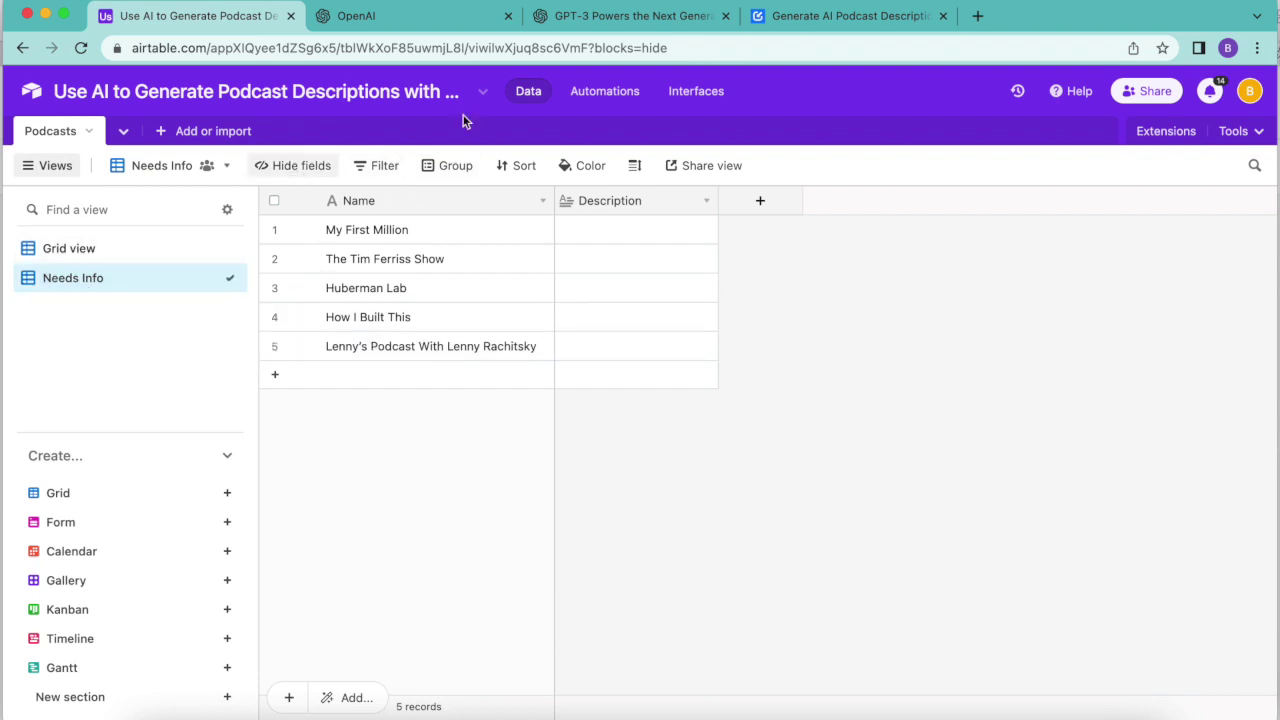
Filter the view with two conditions: Name is not empty and Description is empty.
left_click(364, 175)
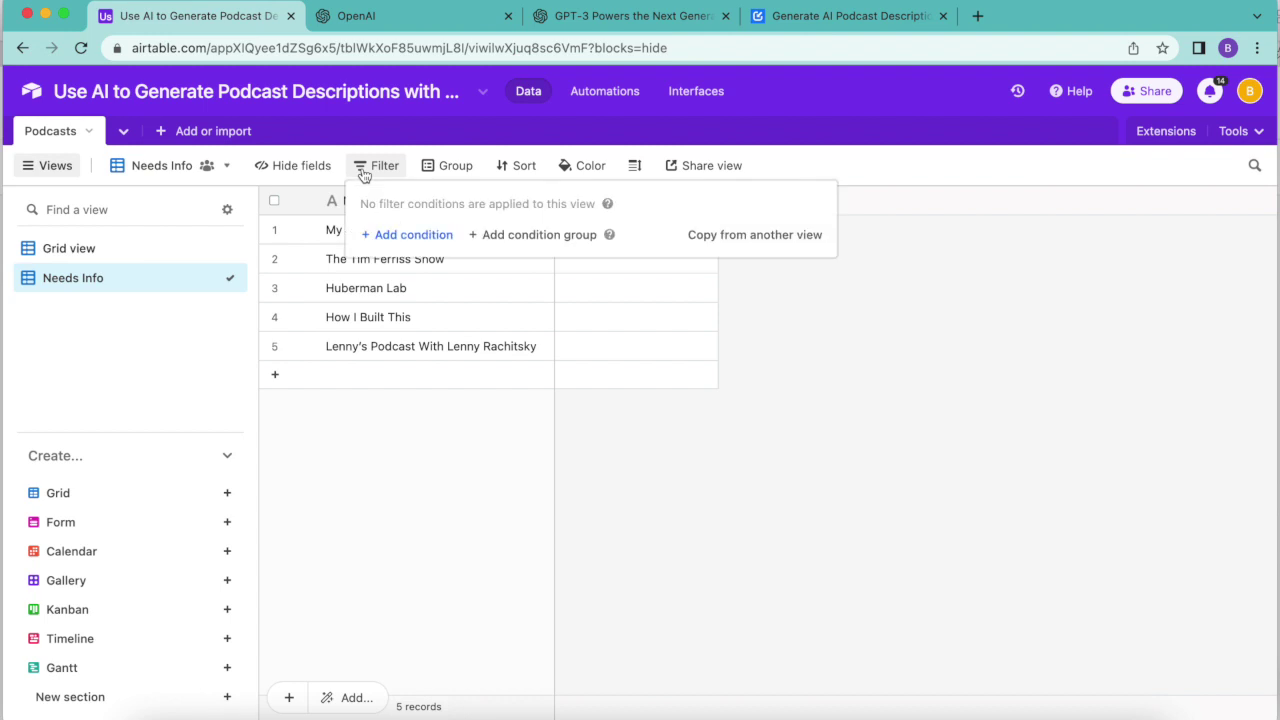
left_click(393, 235)
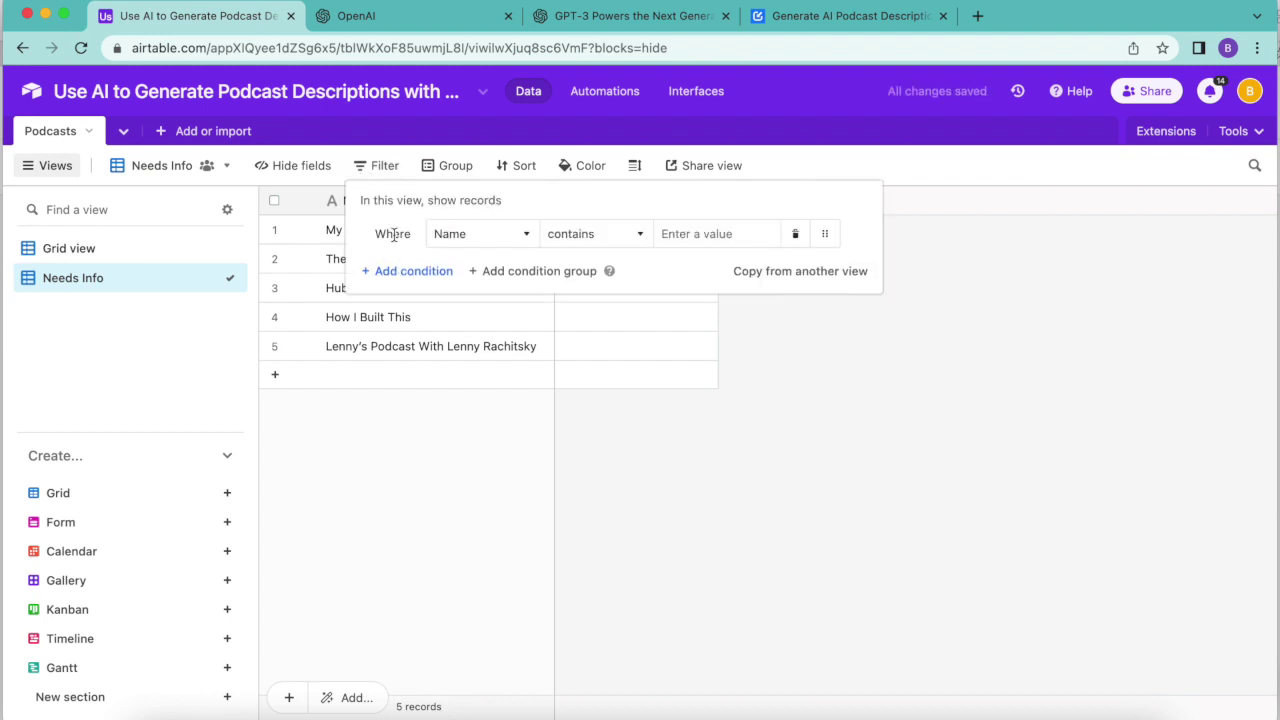
left_click(579, 234)
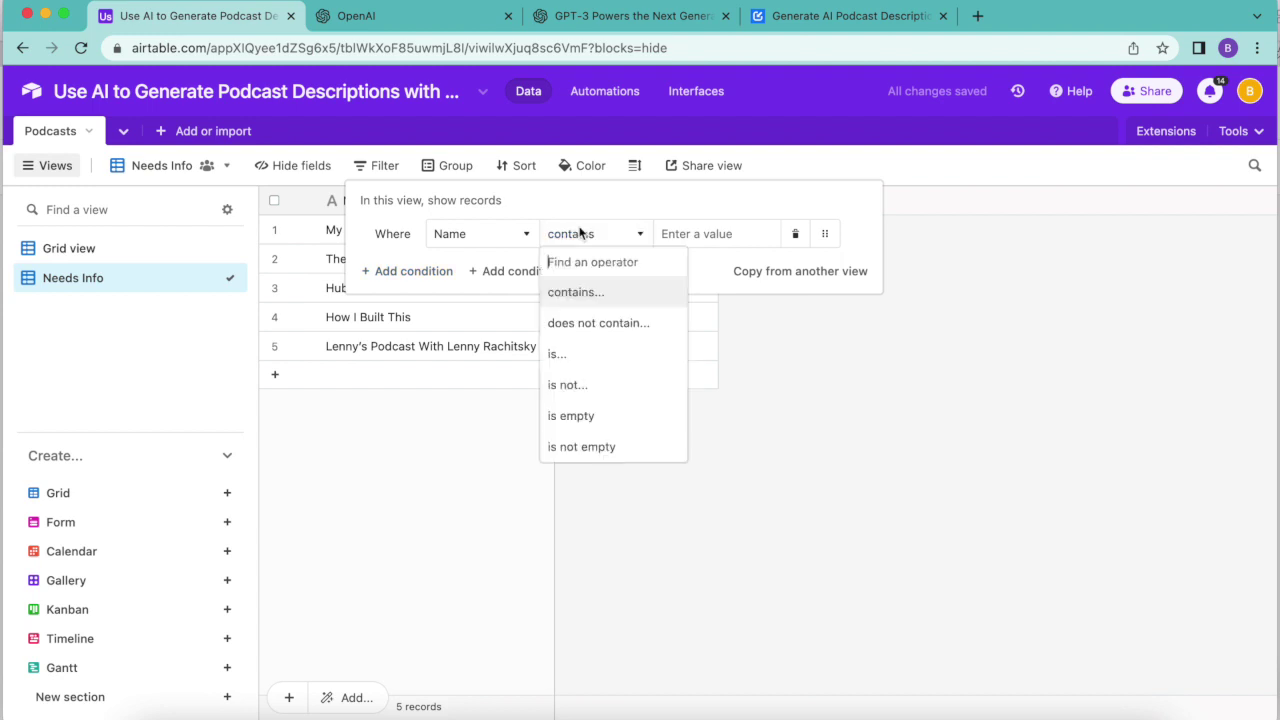
left_click(581, 446)
left_click(415, 272)
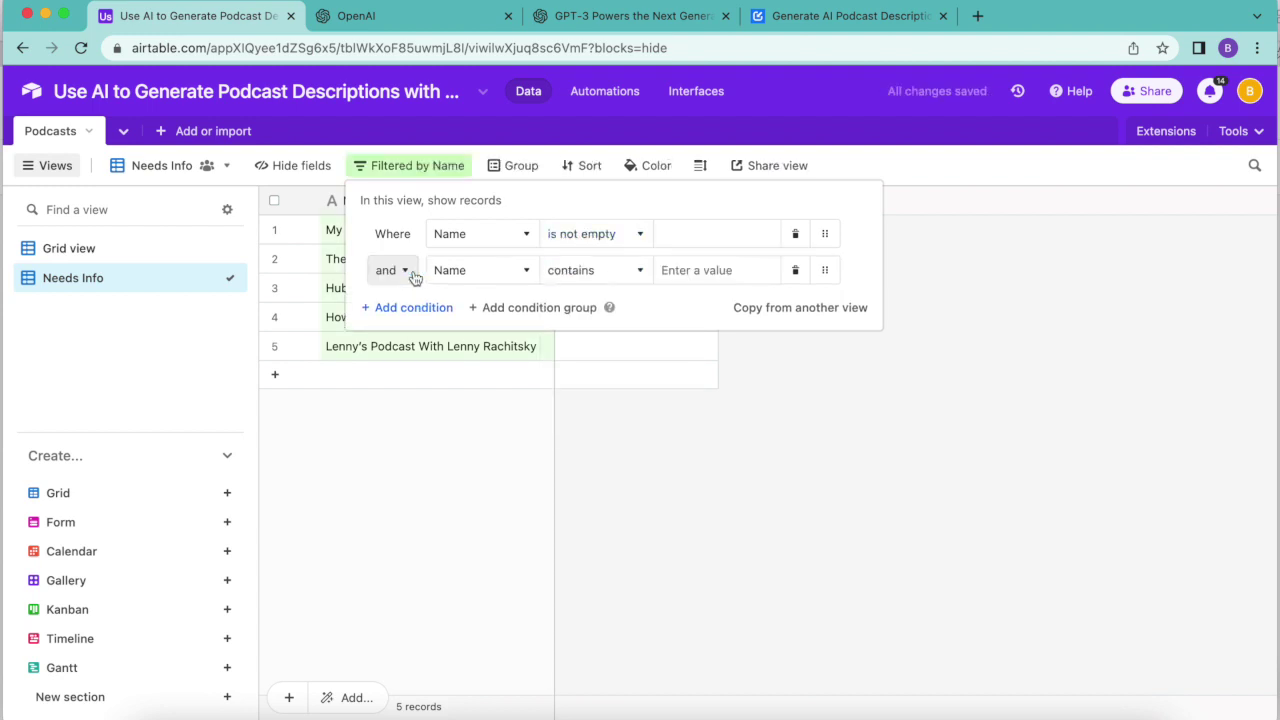
left_click(455, 272)
left_click(490, 362)
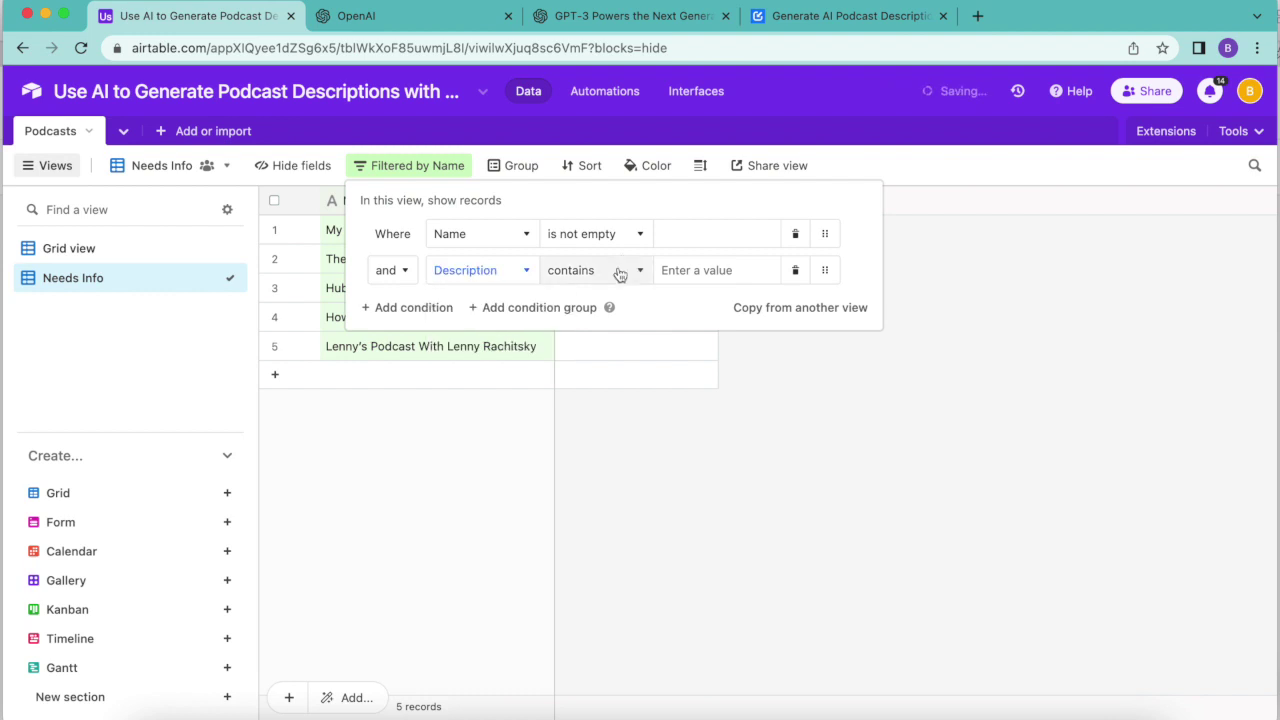
left_click(617, 272)
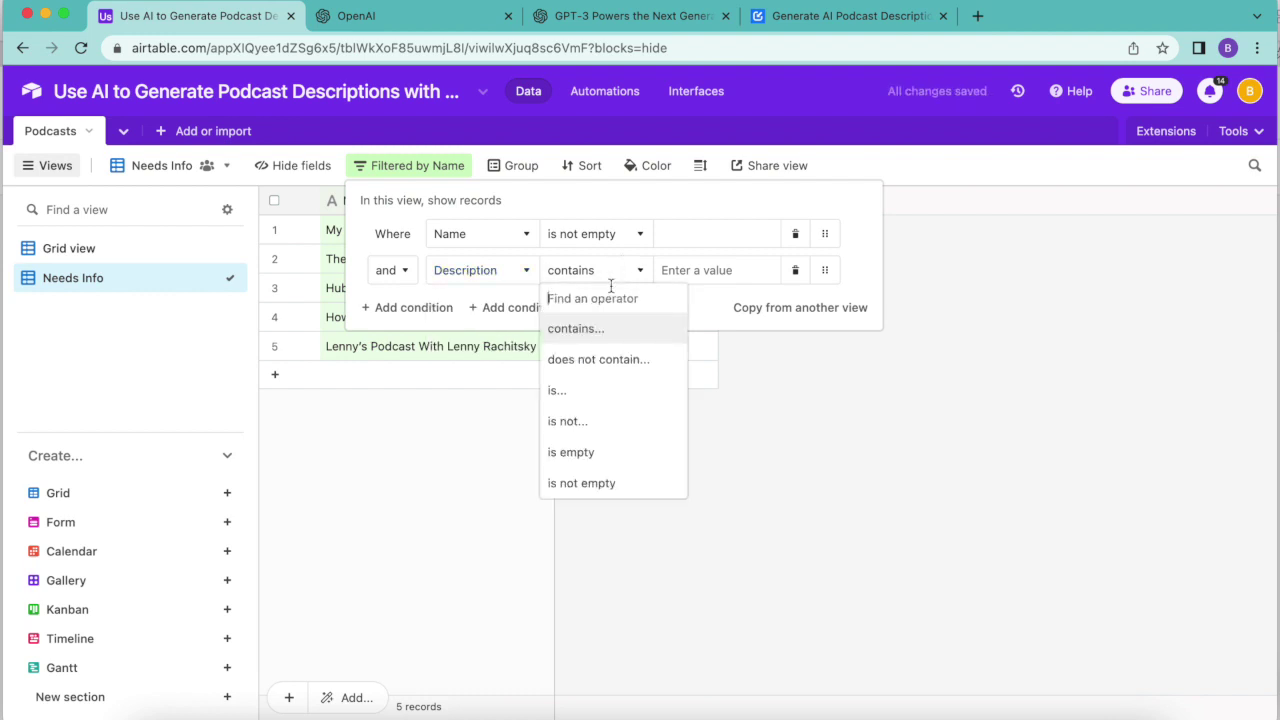
left_click(607, 453)
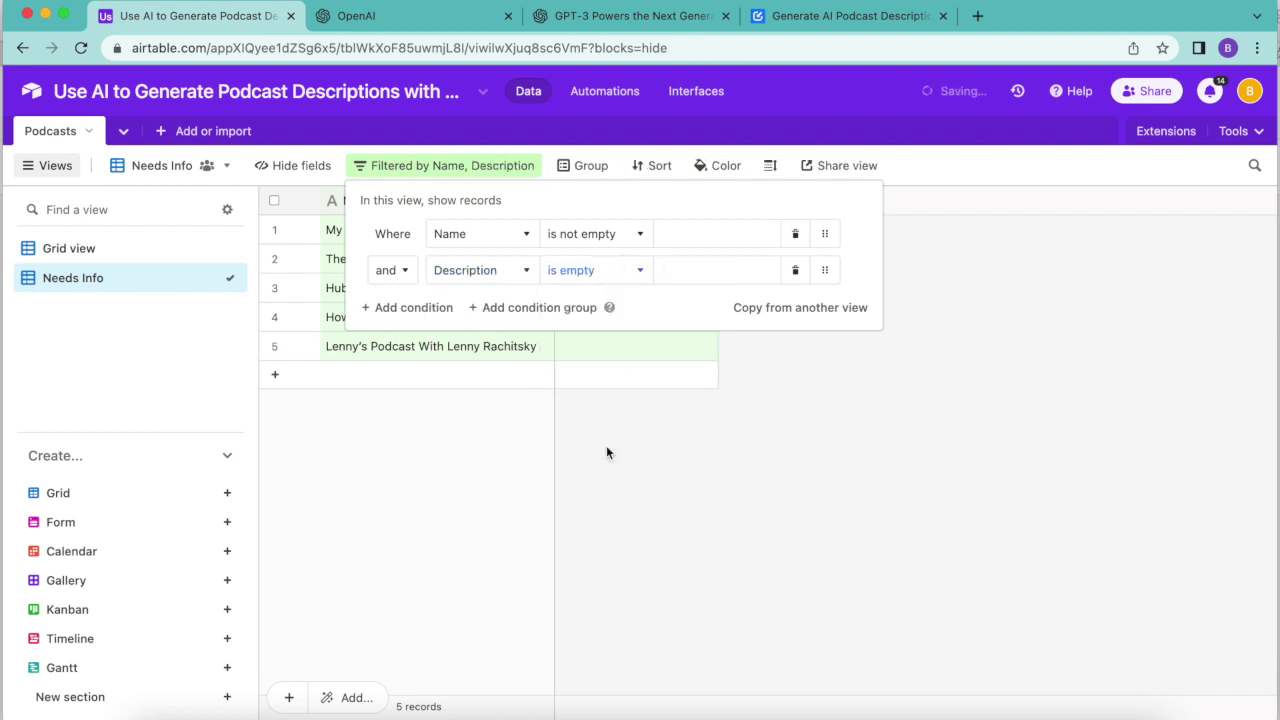
left_click(665, 531)
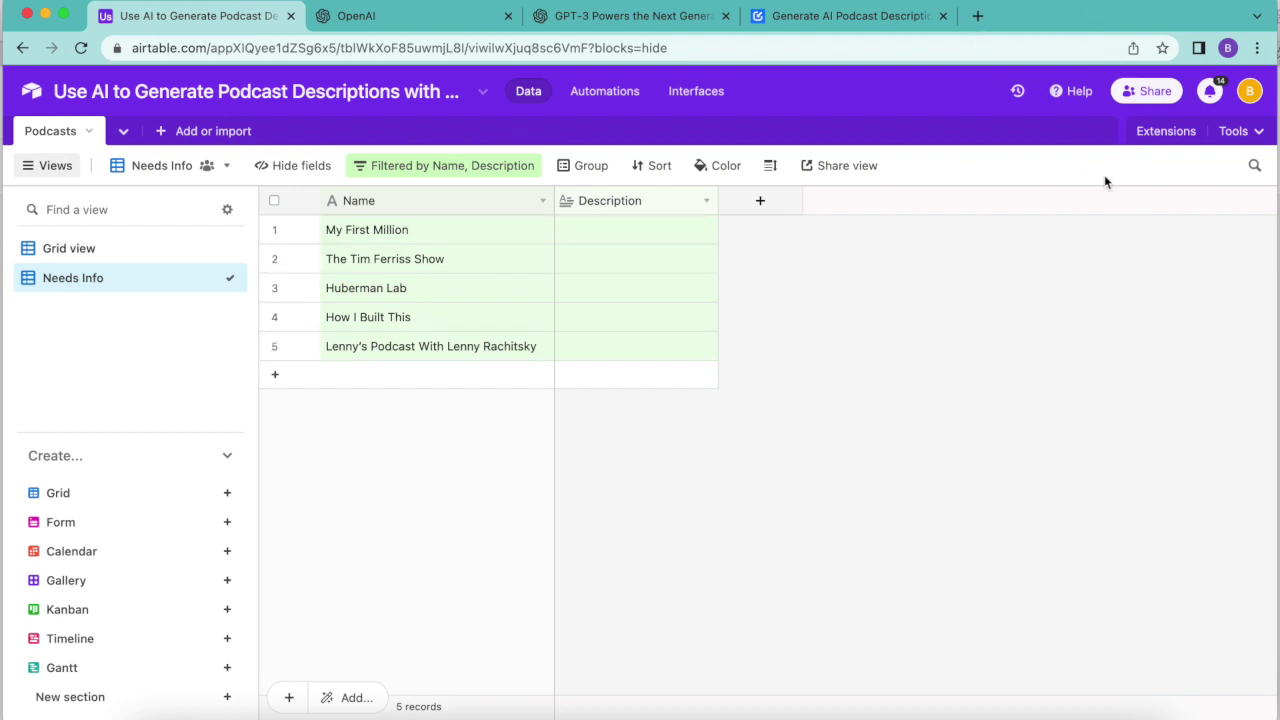
Search the extensions Marketplace for 'data fet' and add the Data Fetcher extension.
left_click(1162, 132)
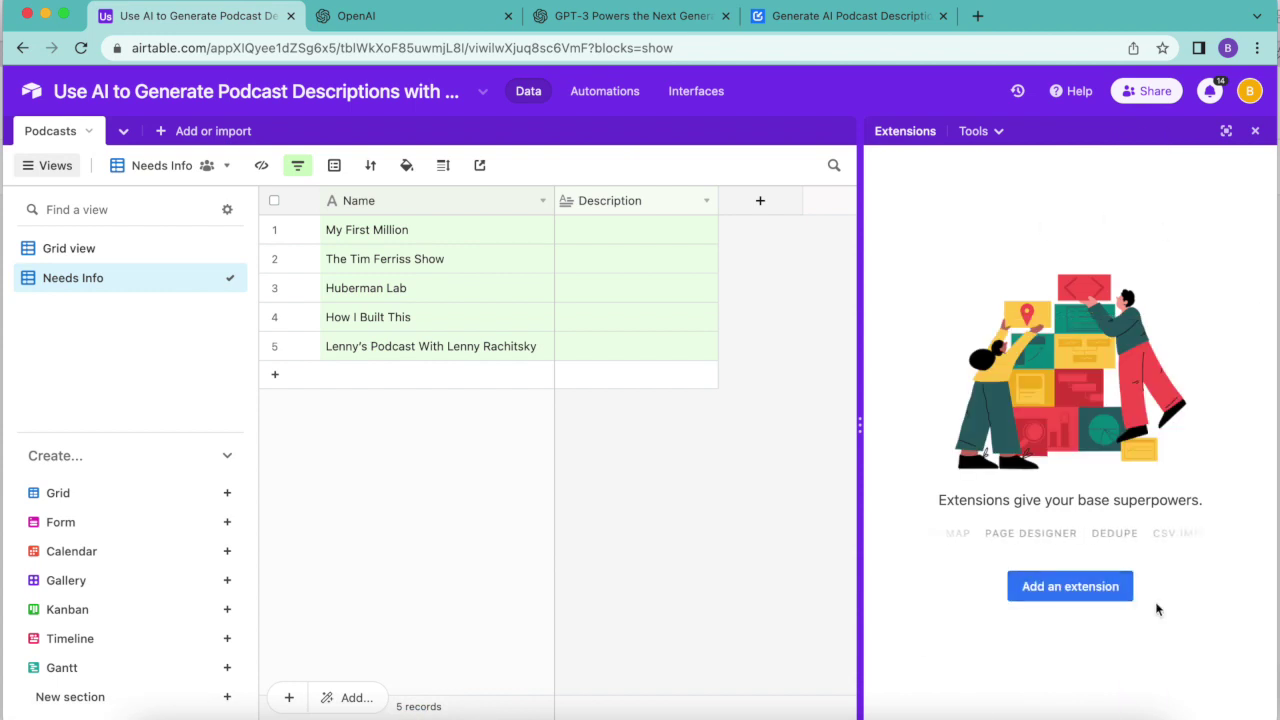
left_click(1070, 589)
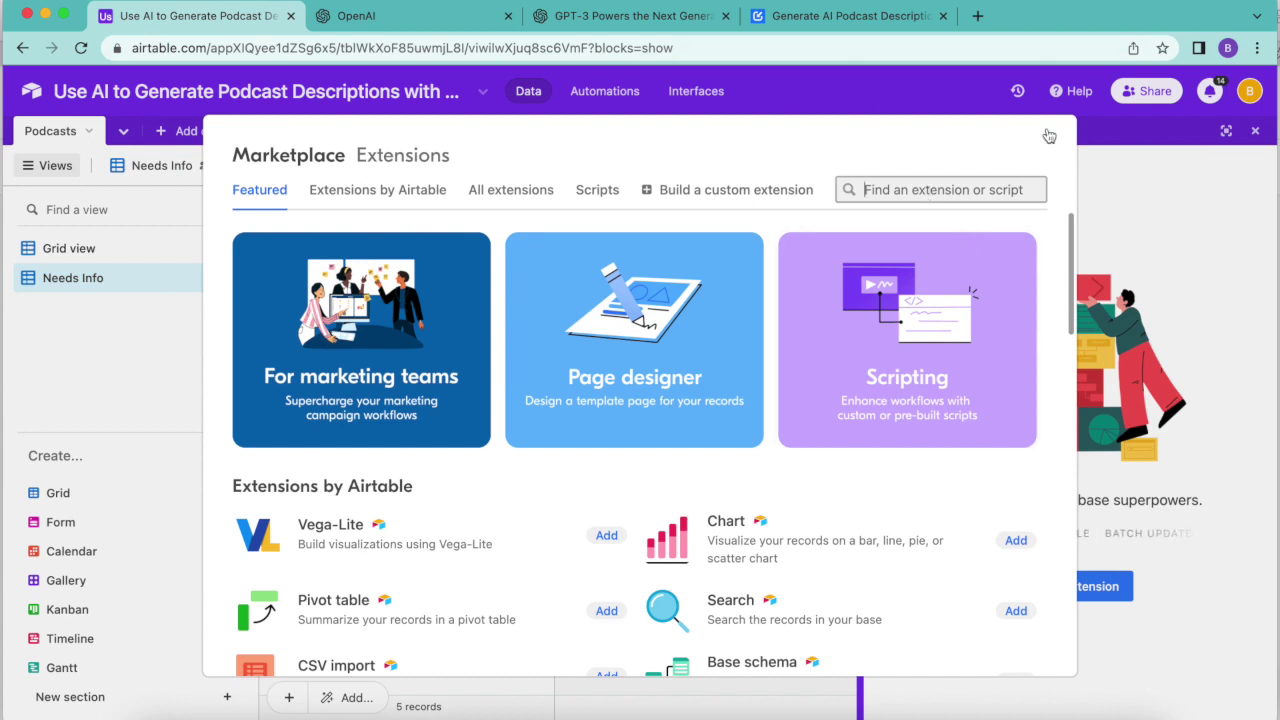
type("data fet")
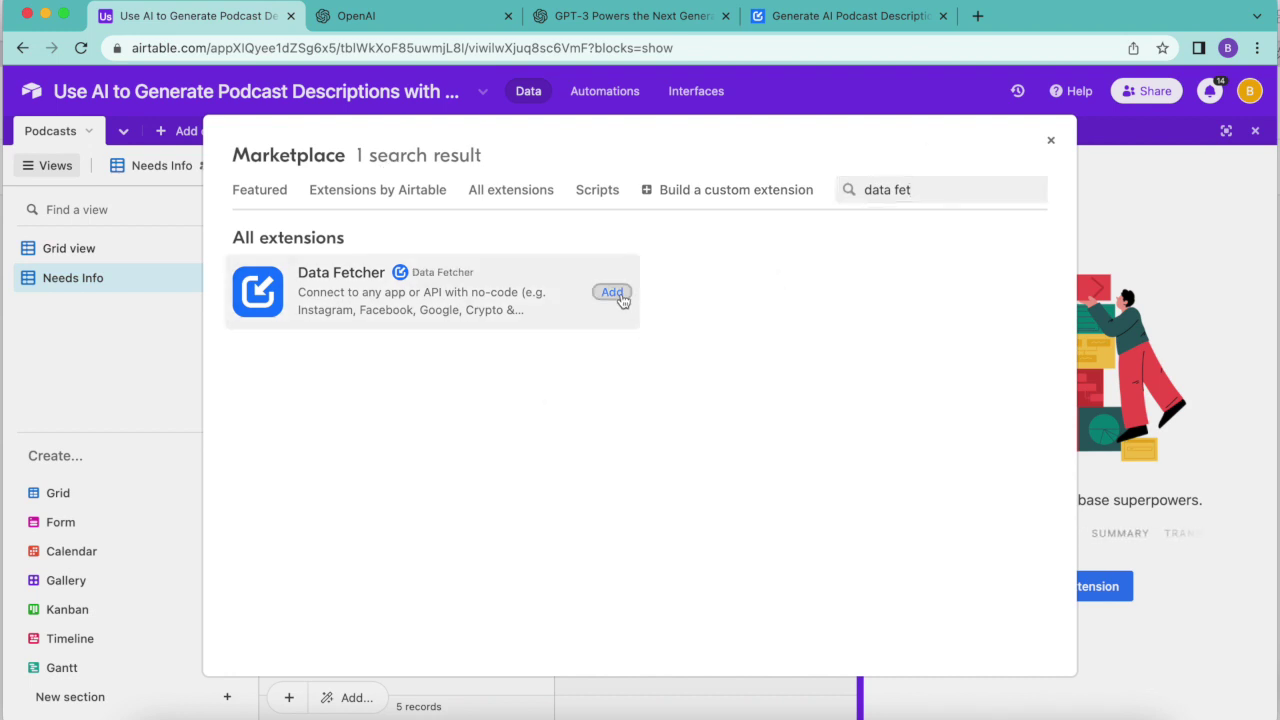
left_click(614, 293)
left_click(757, 523)
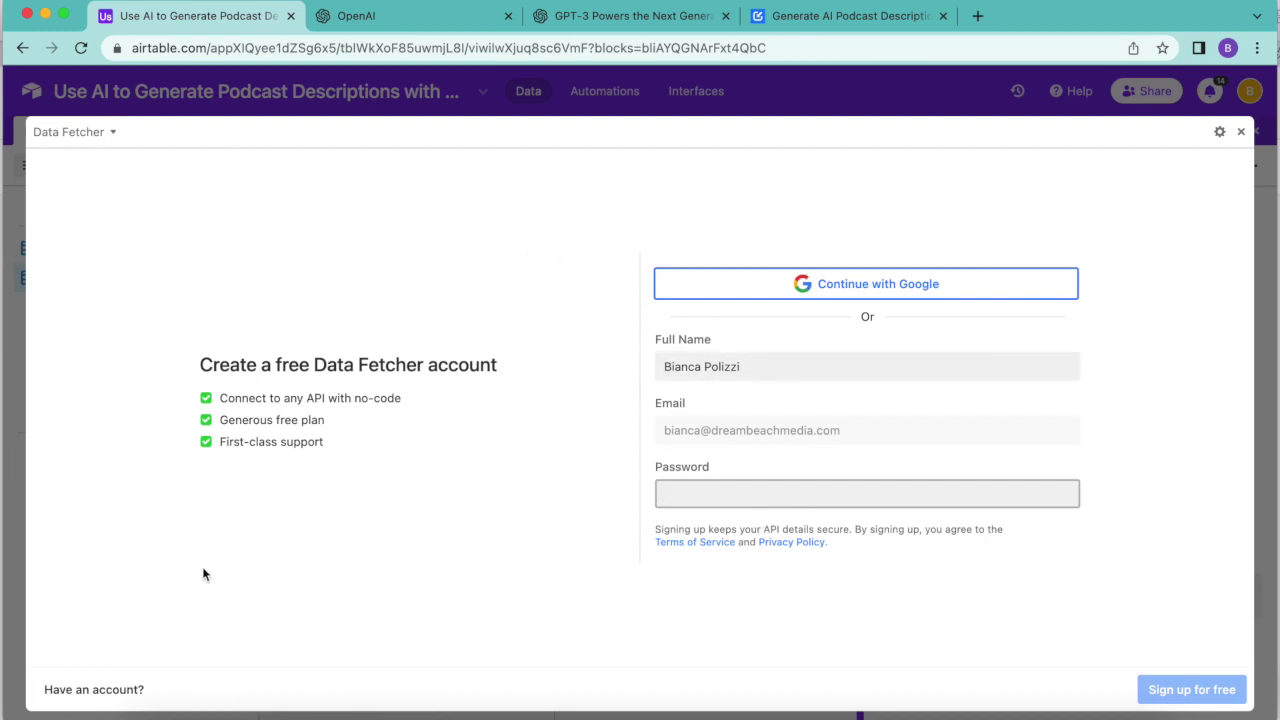
Sign up for Data Fetcher with Google and start the first request, 'Fetch AI Podcast Descriptions'.
left_click(969, 286)
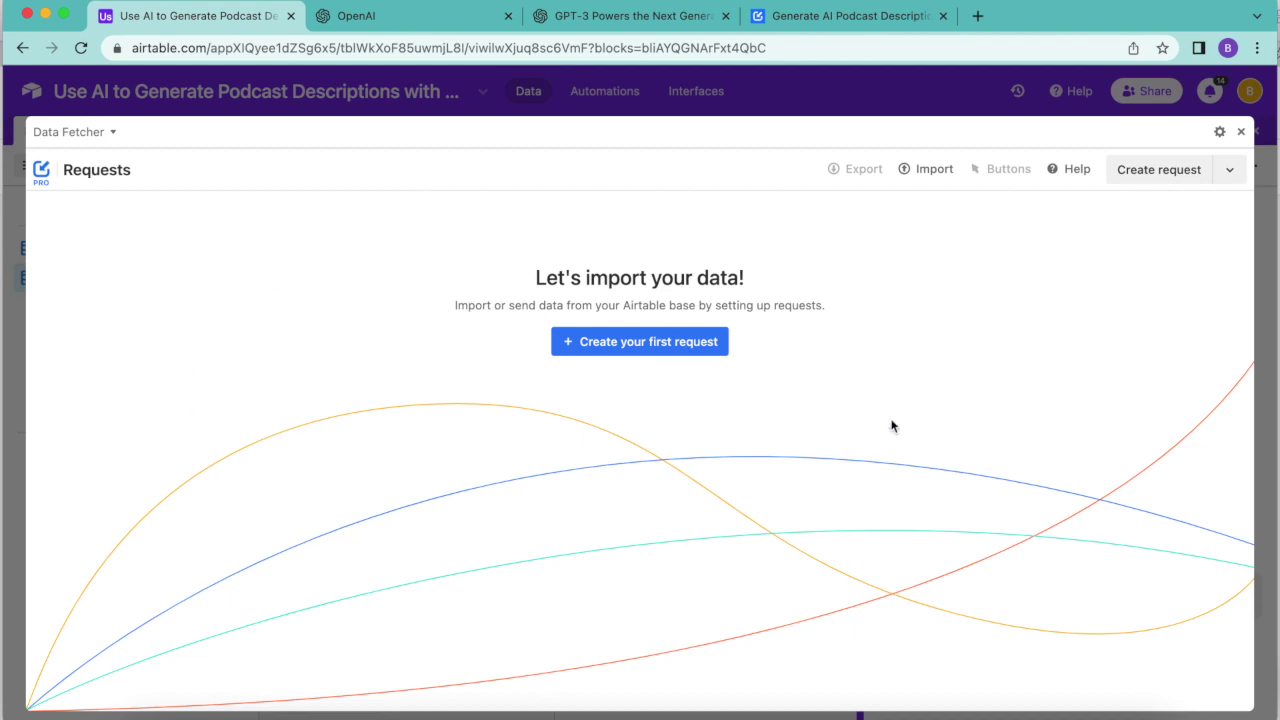
left_click(645, 347)
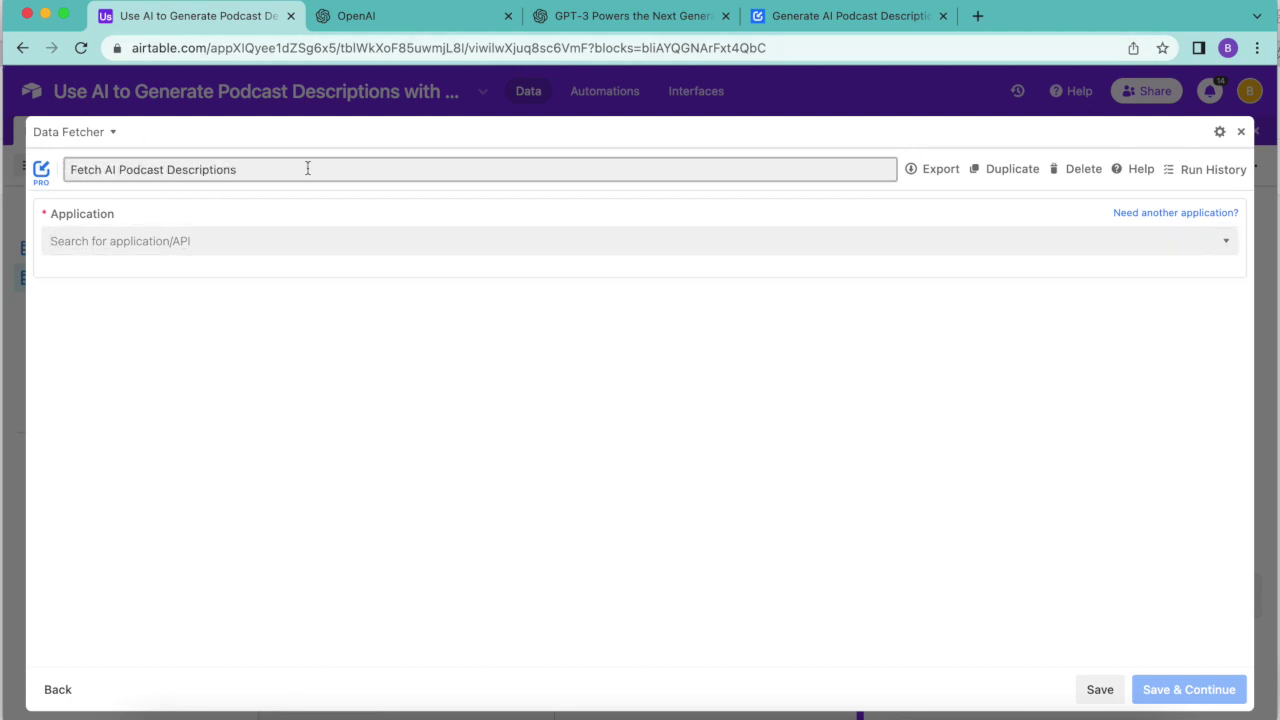
Search 'openai' in the Application list and choose OpenAI for the request.
left_click(159, 245)
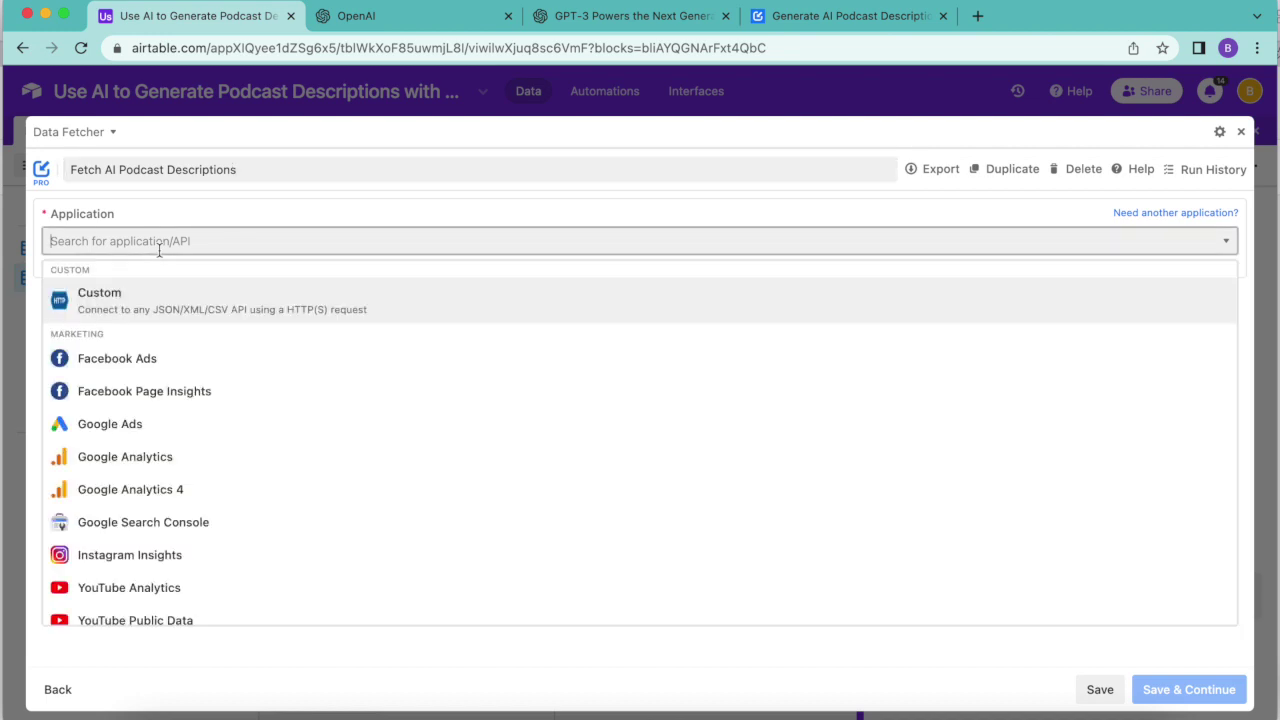
type("openai")
left_click(146, 300)
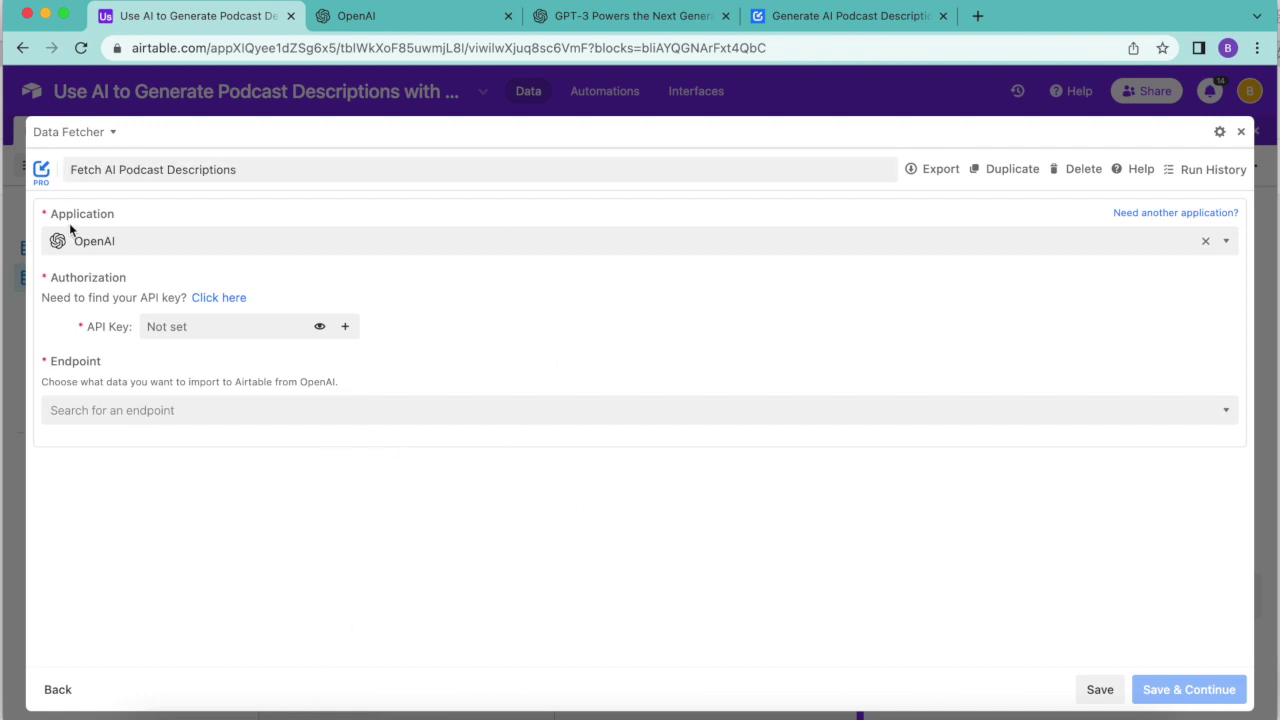
Create a new OpenAI secret API key, copy it, and return to the Airtable request.
left_click(372, 15)
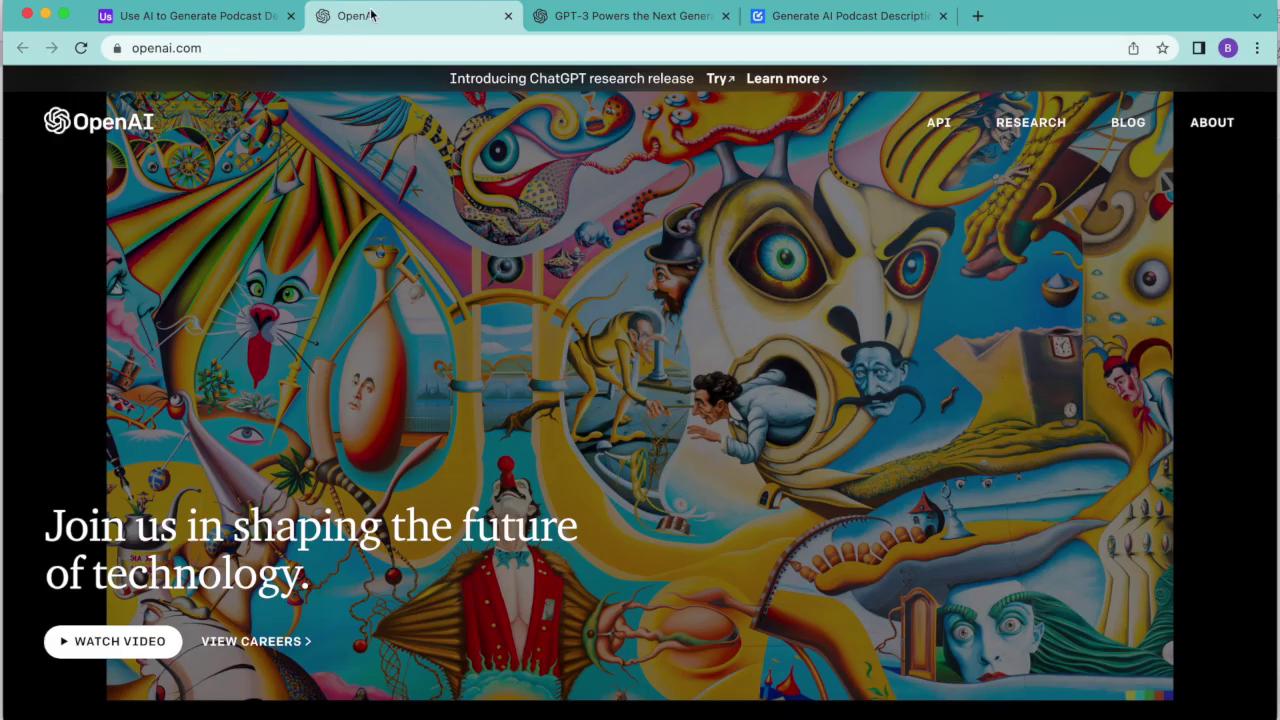
left_click(215, 16)
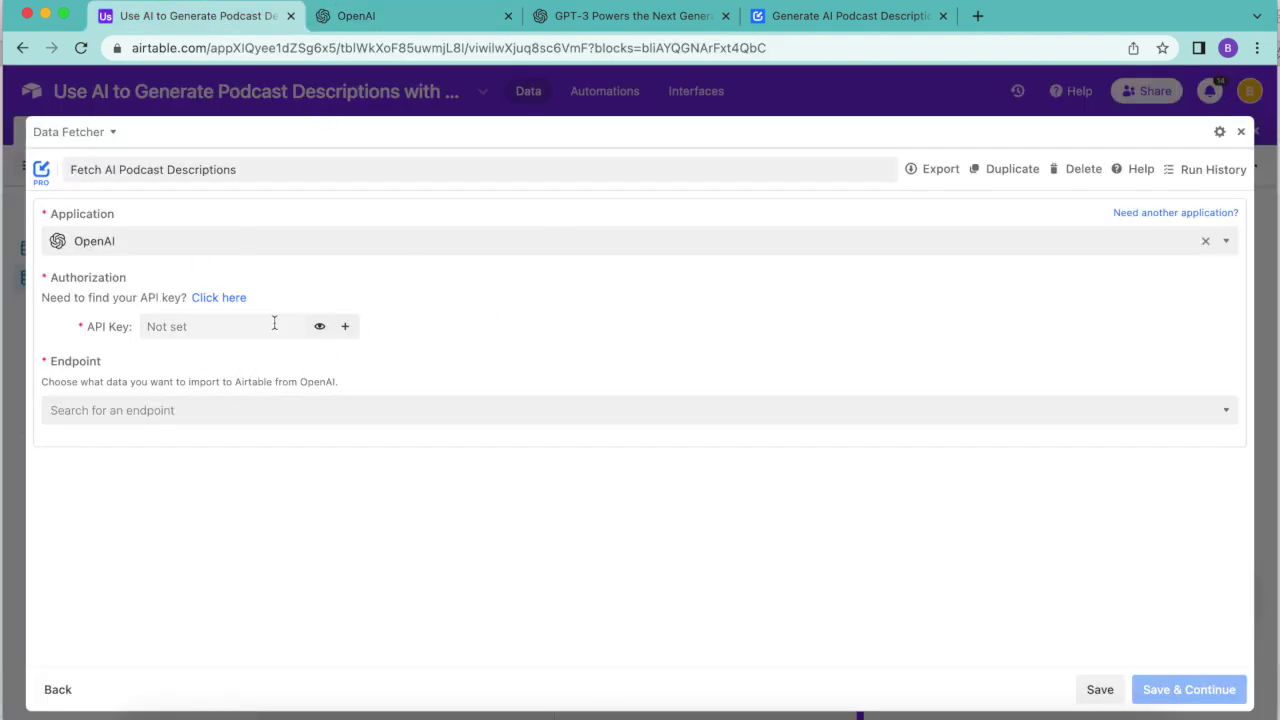
left_click(225, 300)
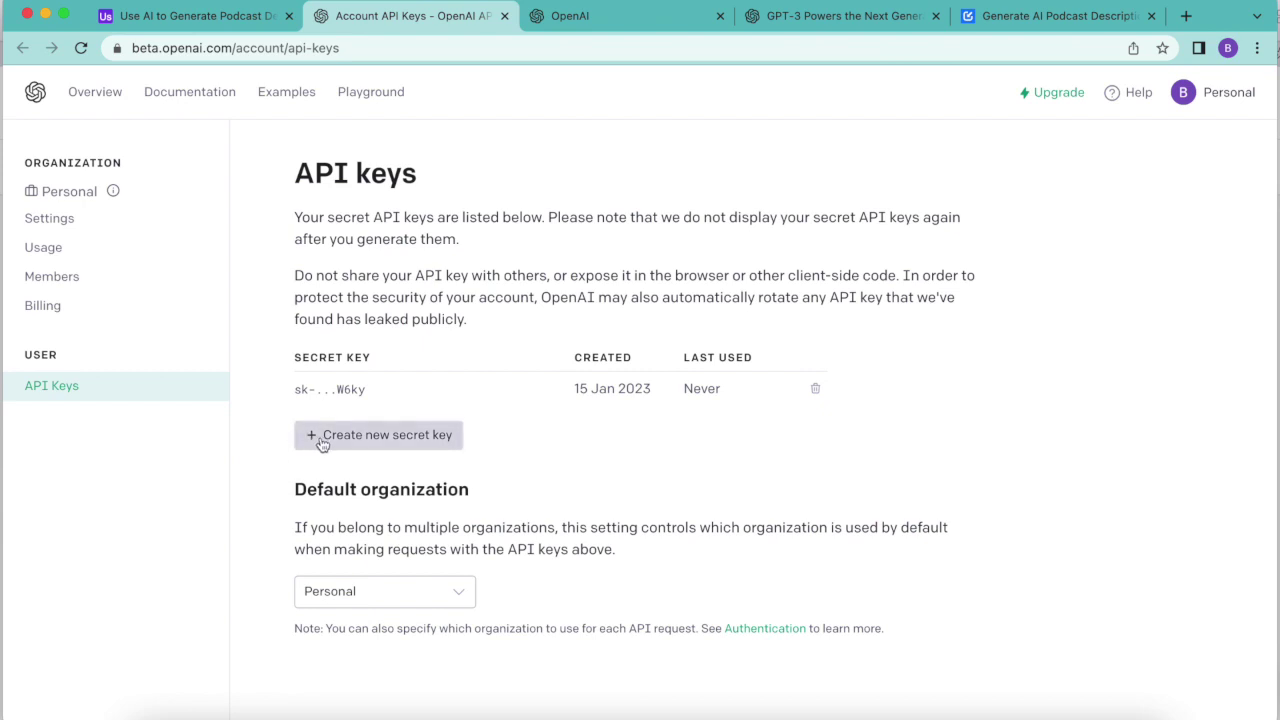
left_click(322, 440)
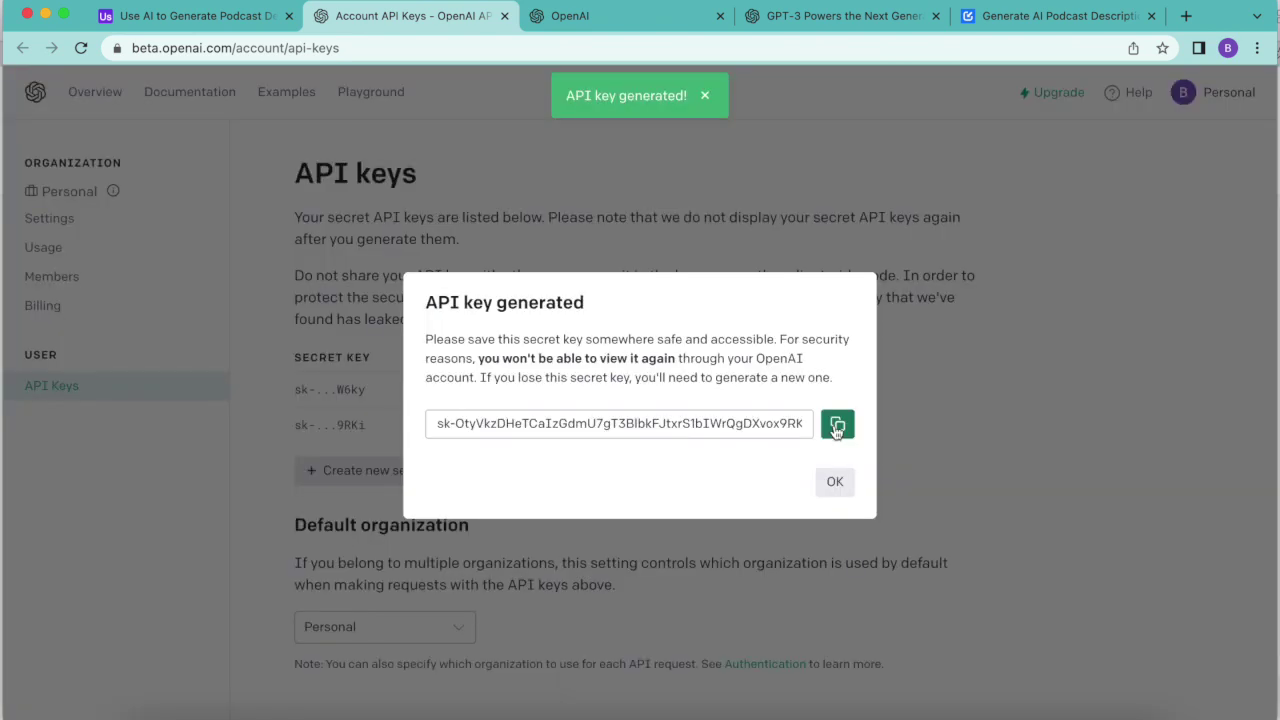
left_click(837, 425)
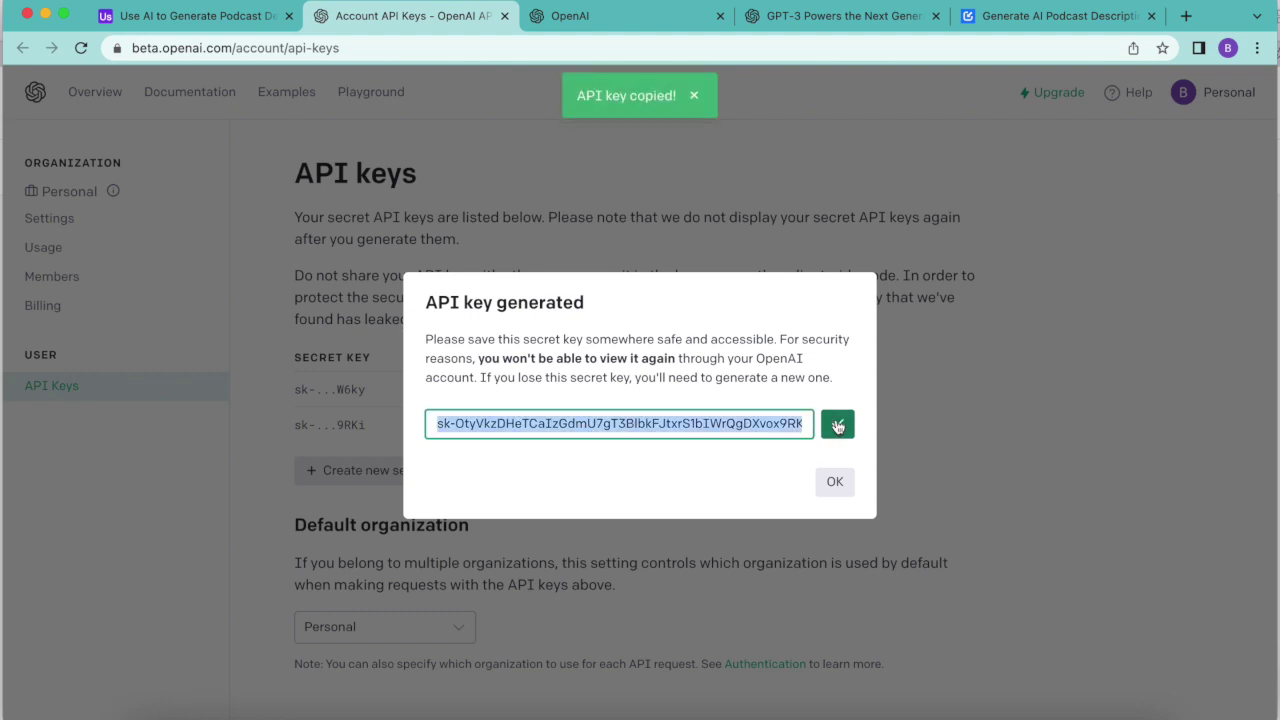
left_click(190, 16)
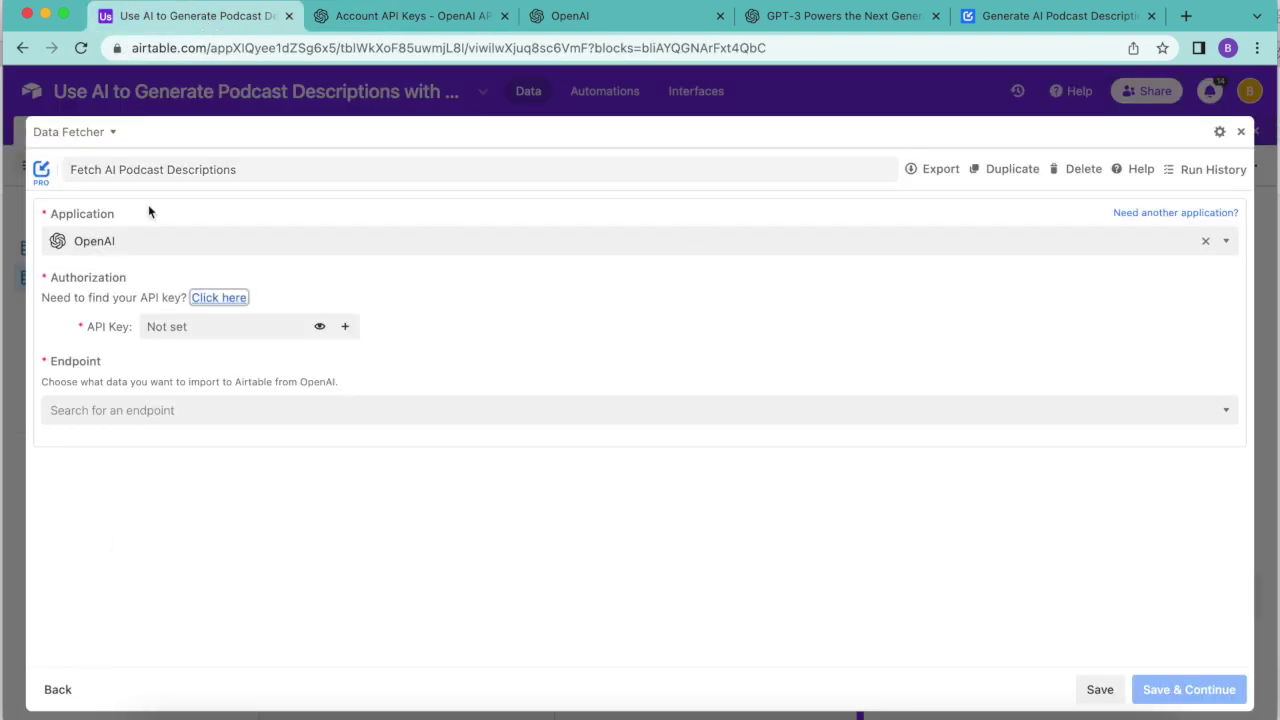
Paste the API key, pick the 'Create completion from a text prompt' endpoint, and save.
left_click(157, 326)
key("super+v")
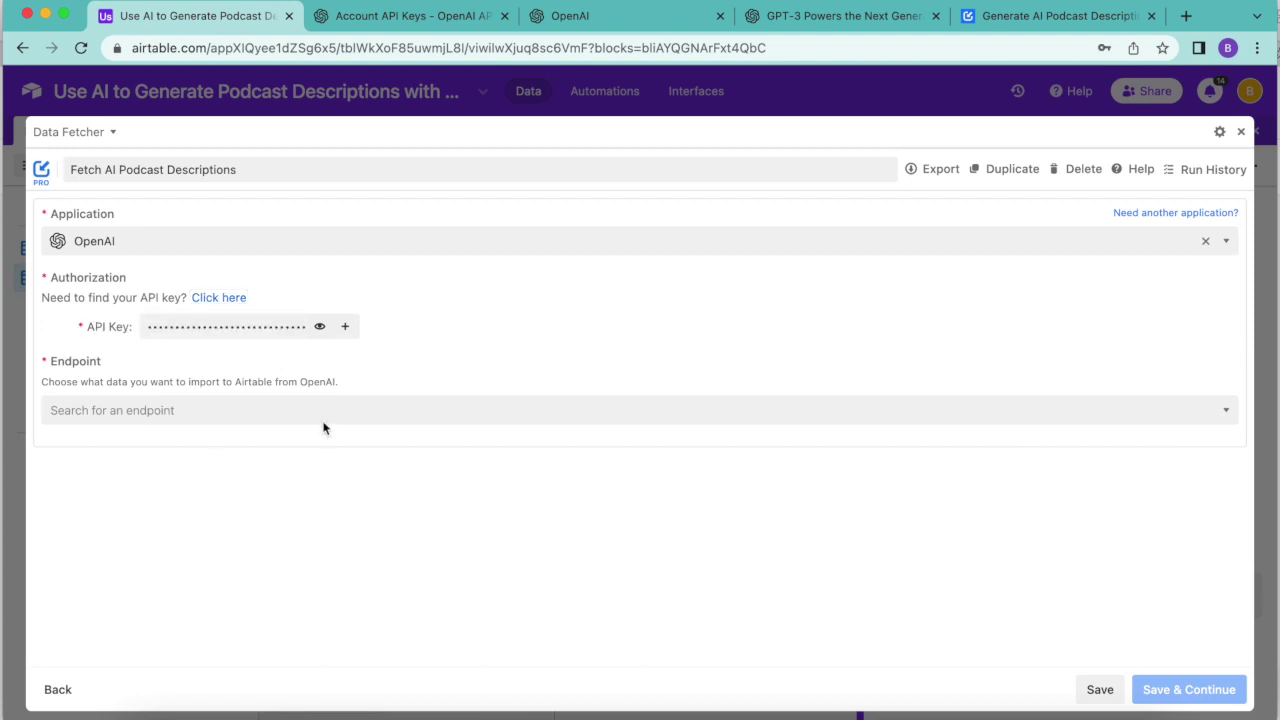
left_click(194, 404)
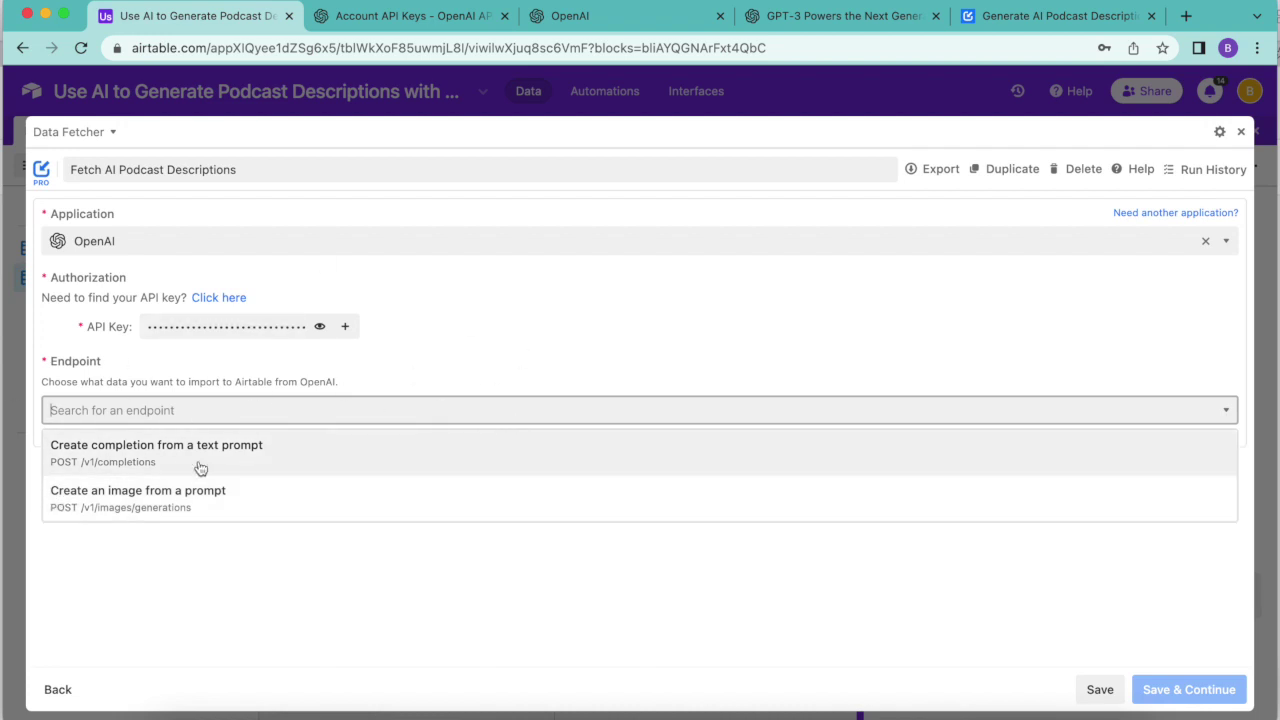
left_click(294, 466)
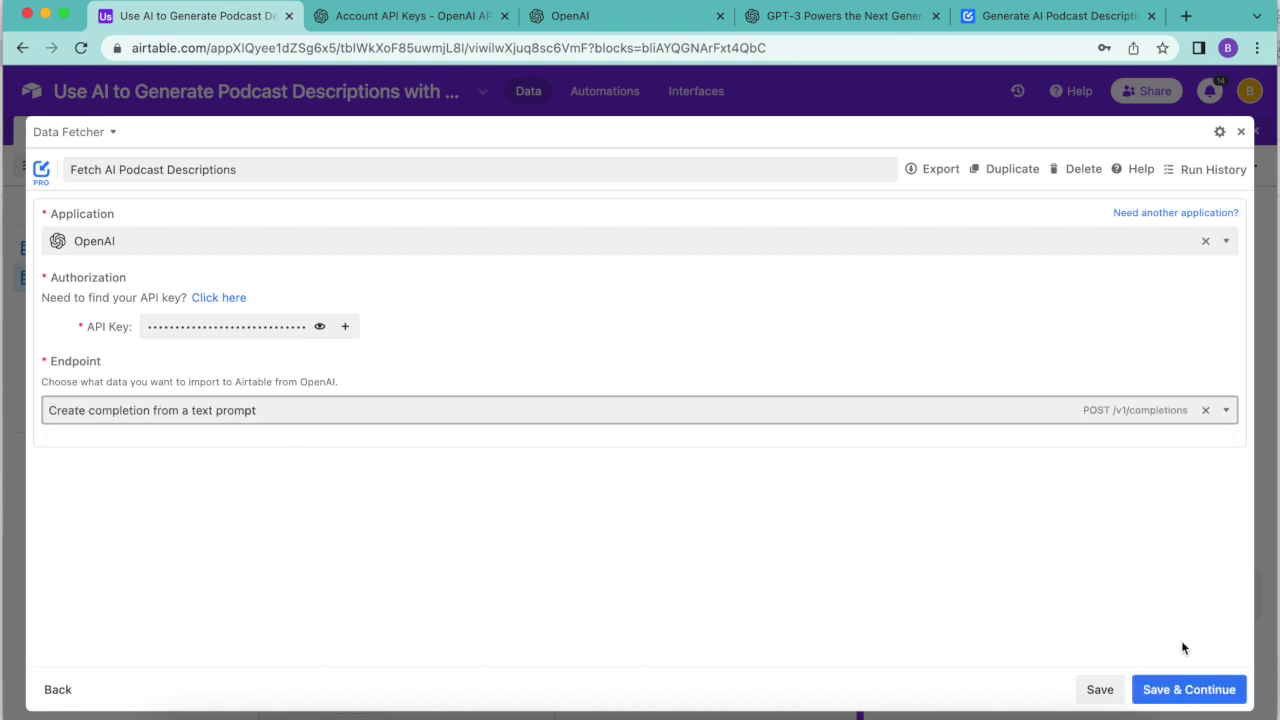
left_click(1199, 688)
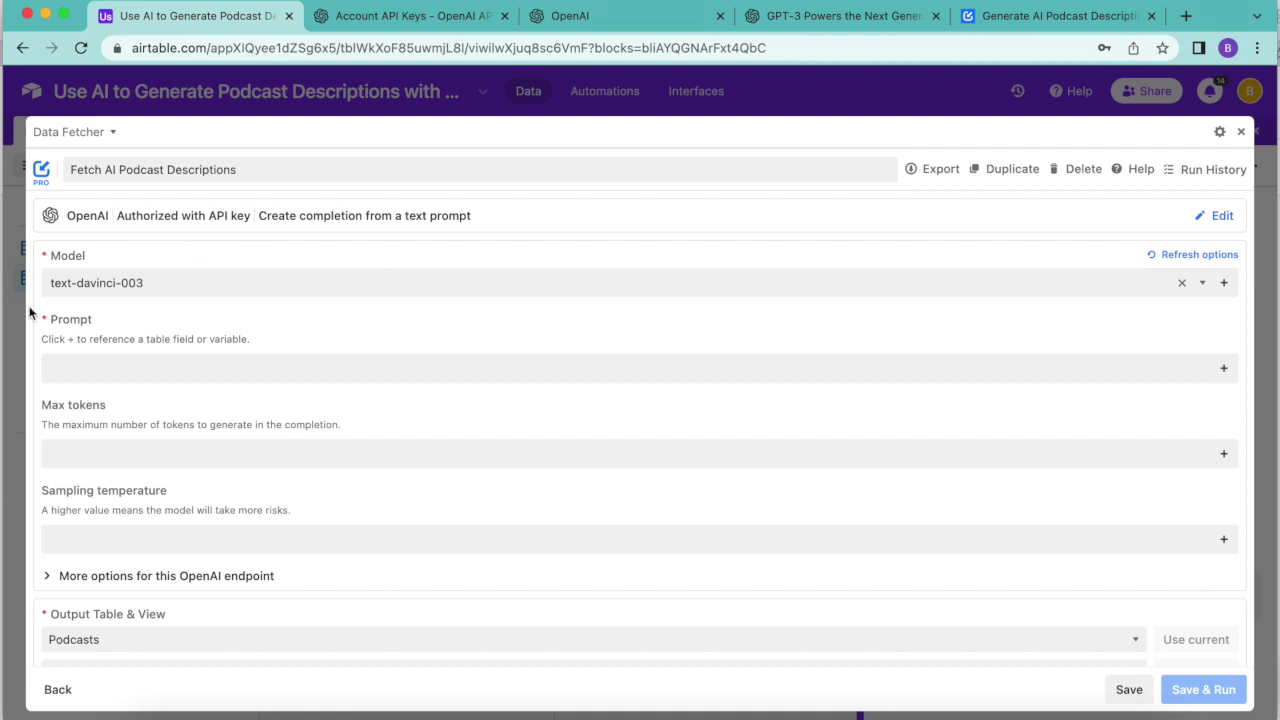
Select text-davinci-003 as the request's model, filtering the model list with 'text-da'.
left_click(147, 283)
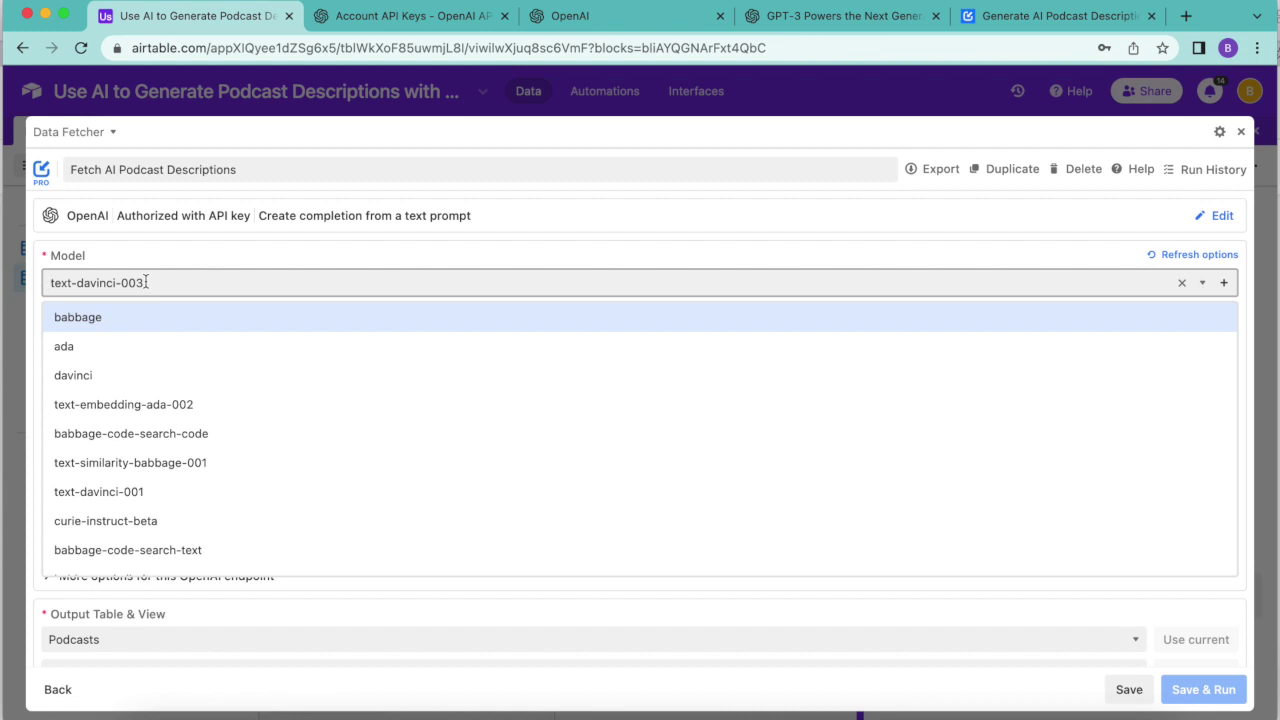
scroll(189, 520, "down", 4)
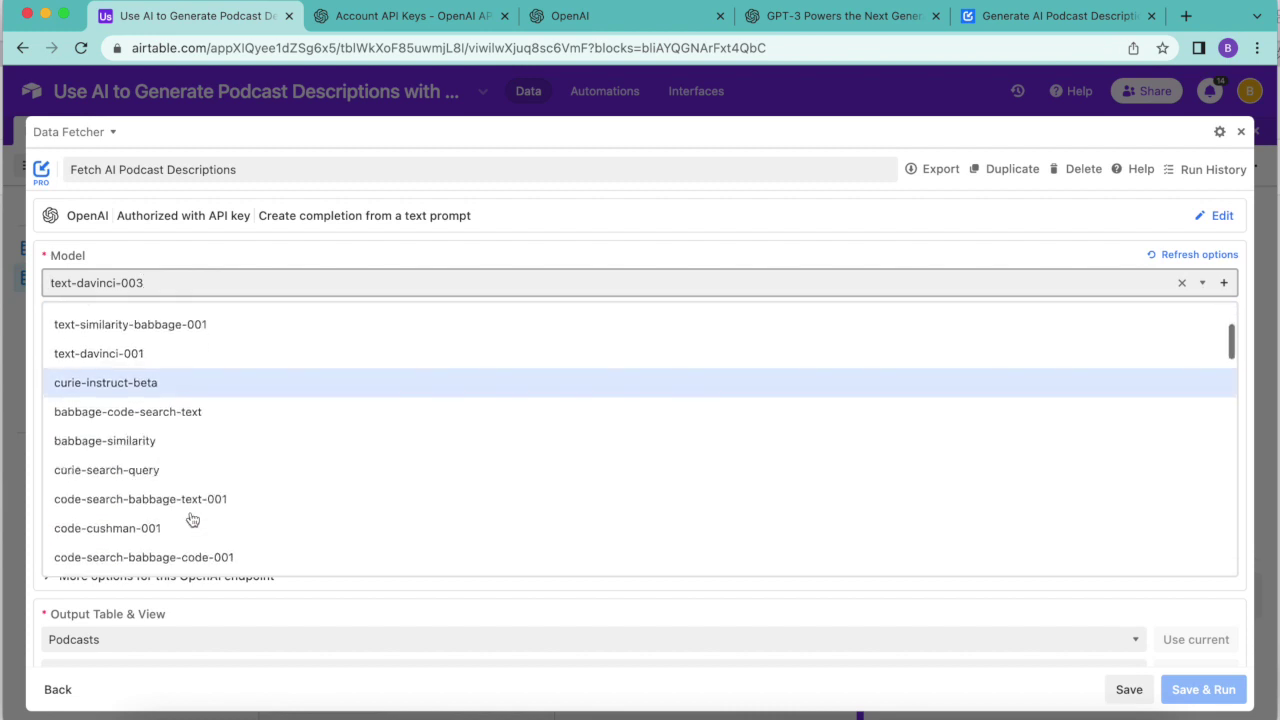
scroll(192, 520, "down", 2)
type("text-")
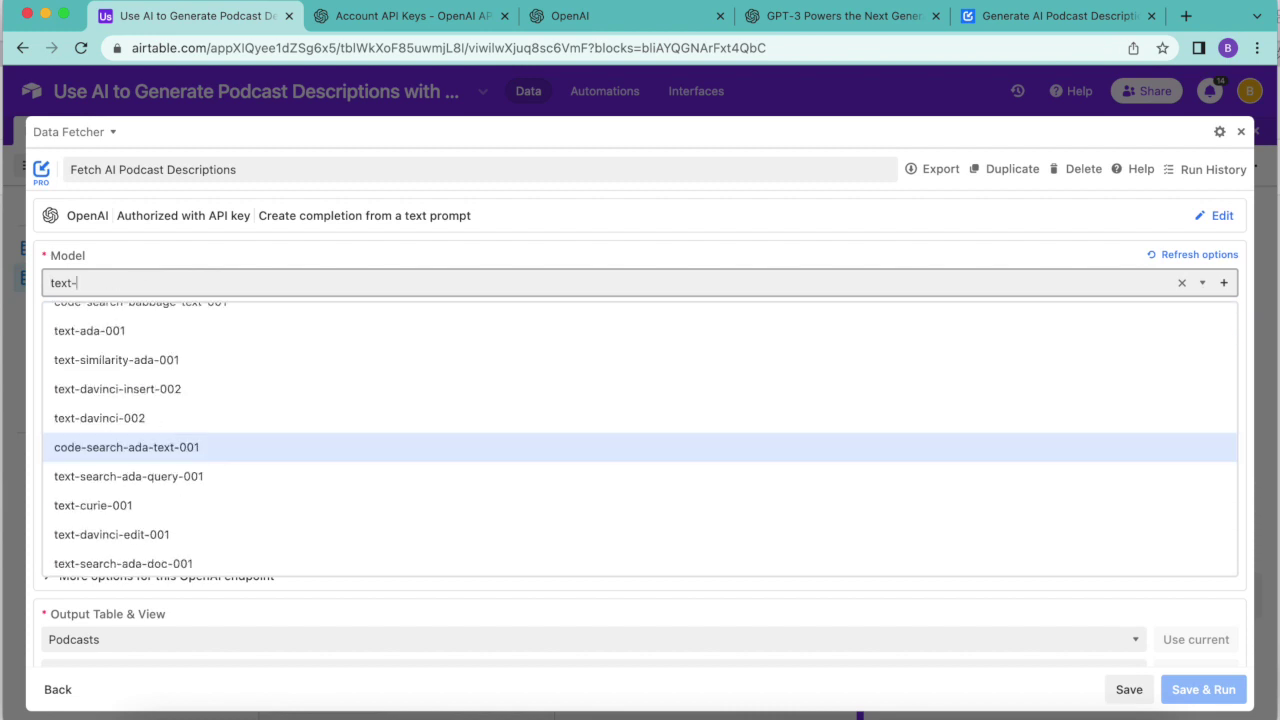
type("dav")
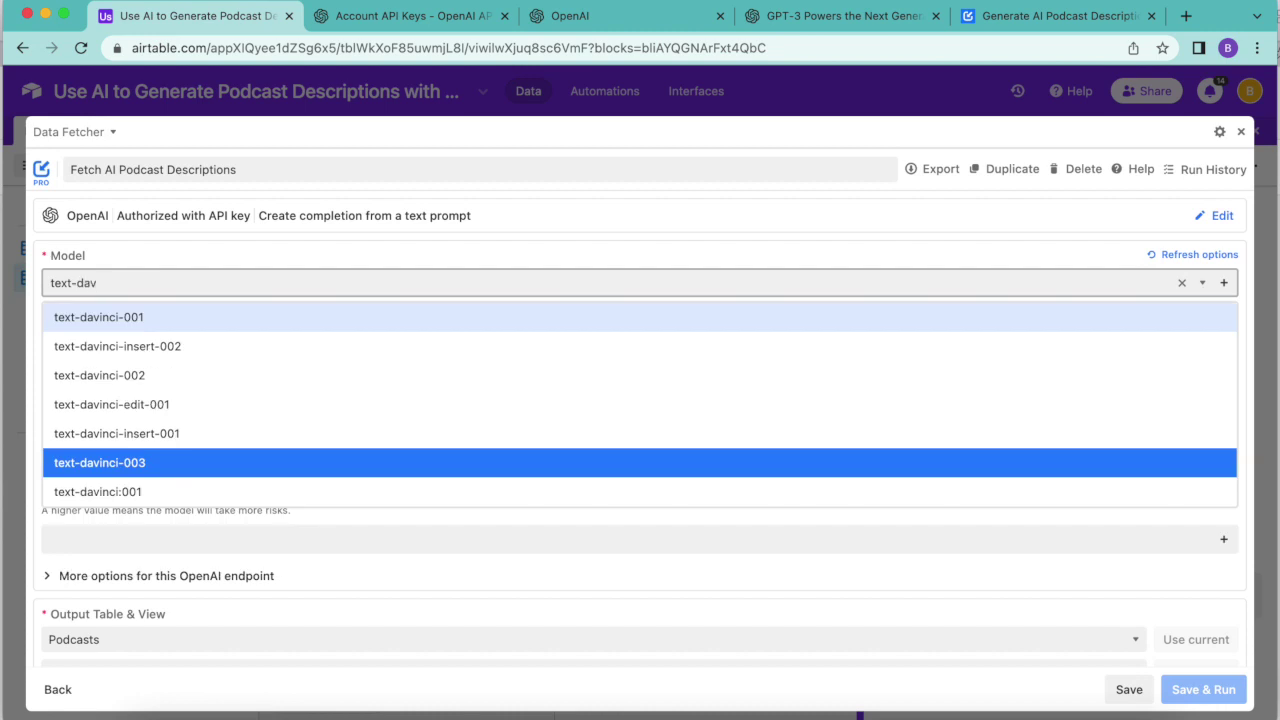
left_click(192, 463)
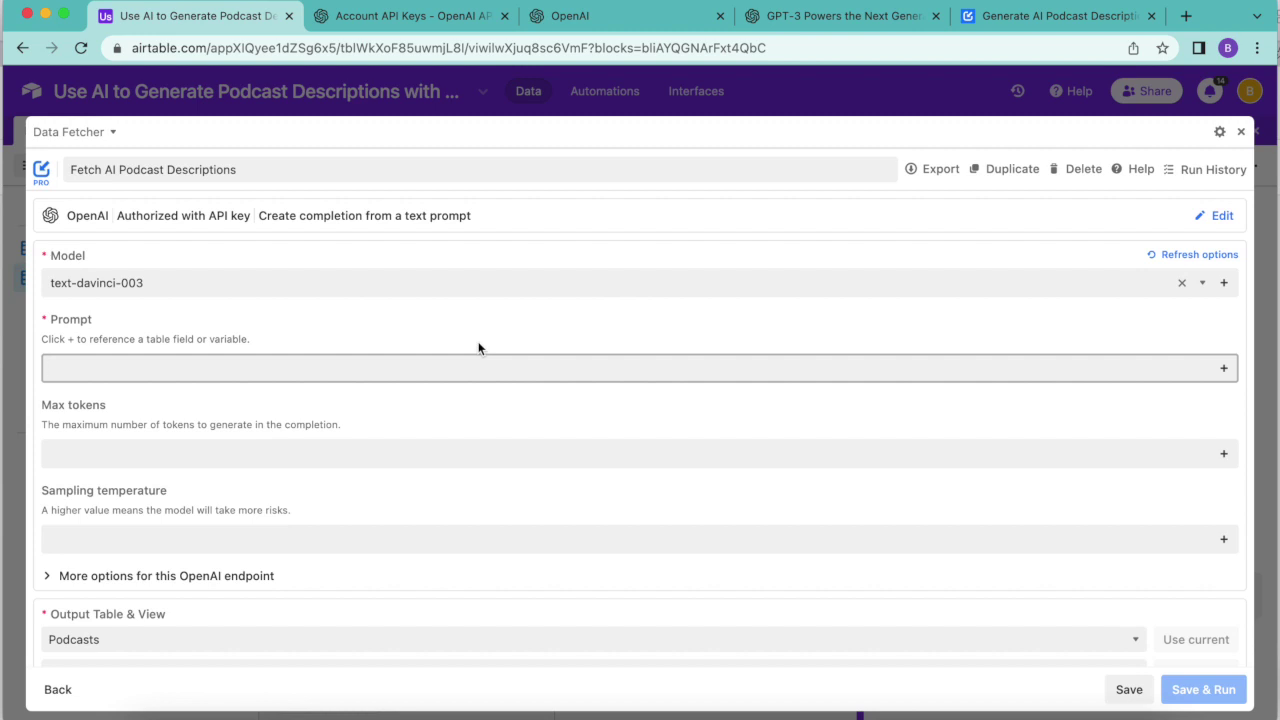
Paste 'Write a single-sentence, description of the podcast' into the Prompt field.
key("super+v")
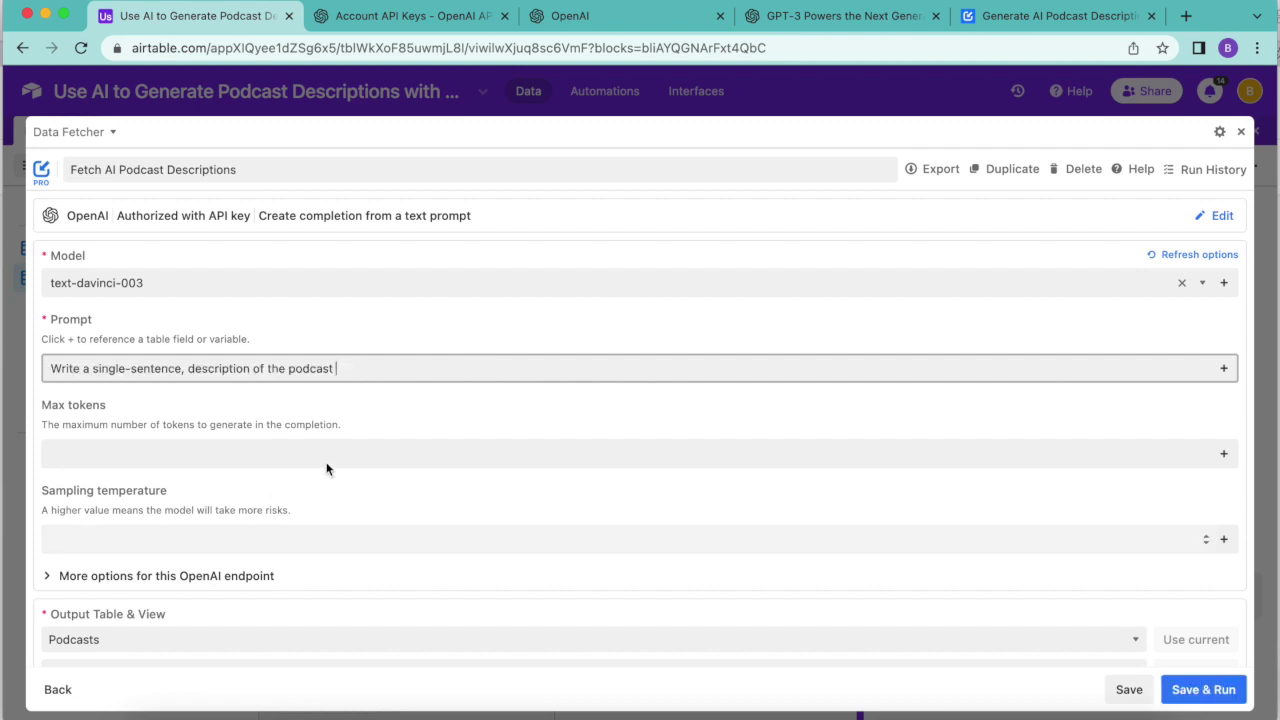
Insert a Podcasts table Name field reference into the prompt, running over the Needs Info view.
left_click(1226, 372)
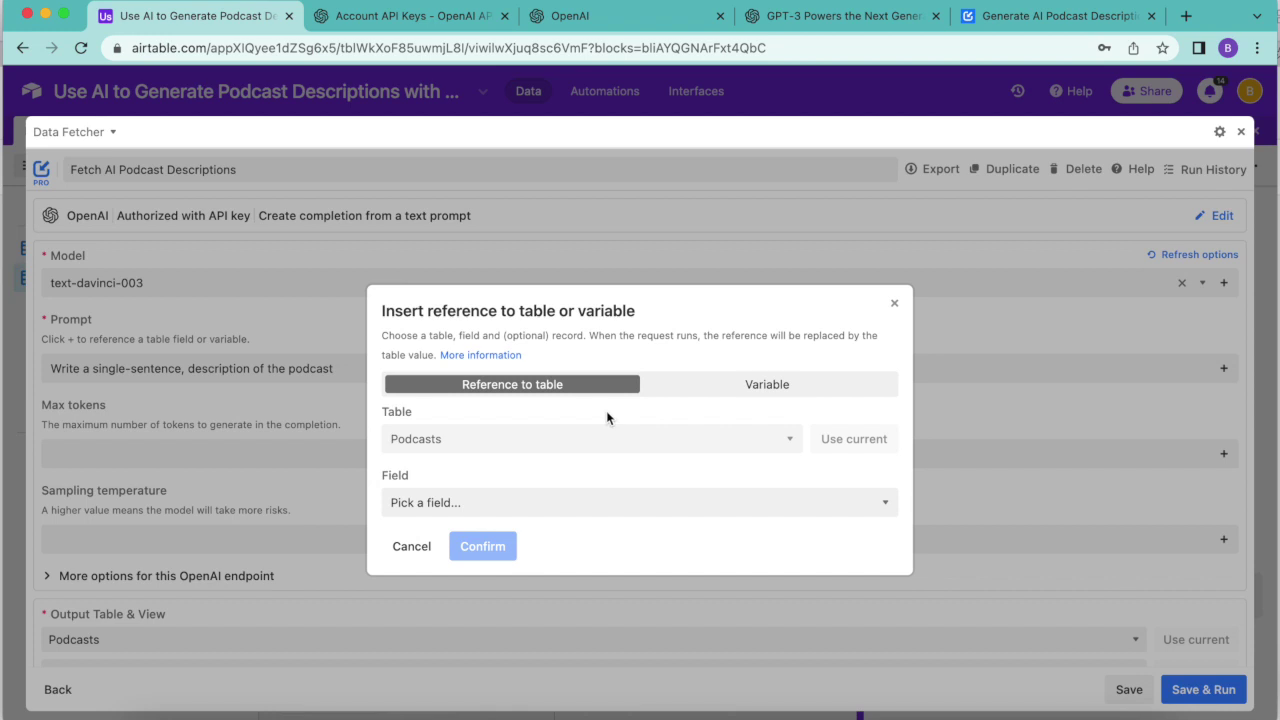
left_click(571, 440)
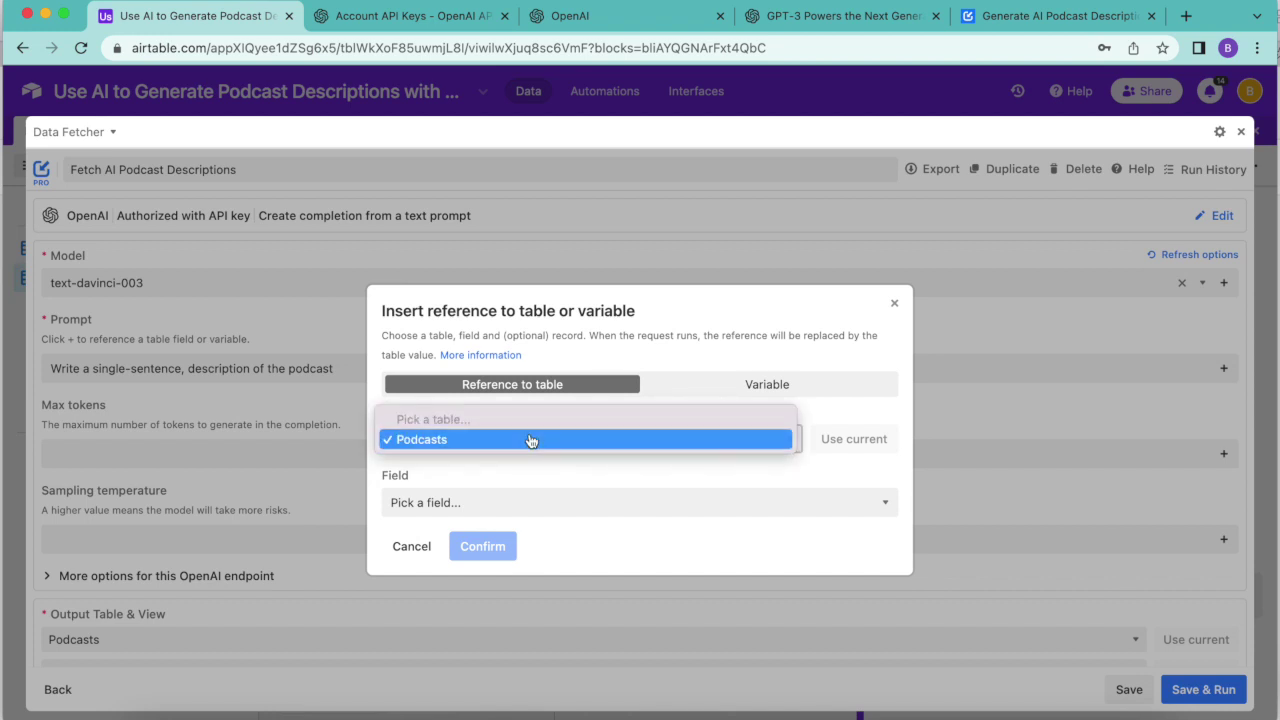
left_click(530, 440)
left_click(506, 502)
left_click(483, 527)
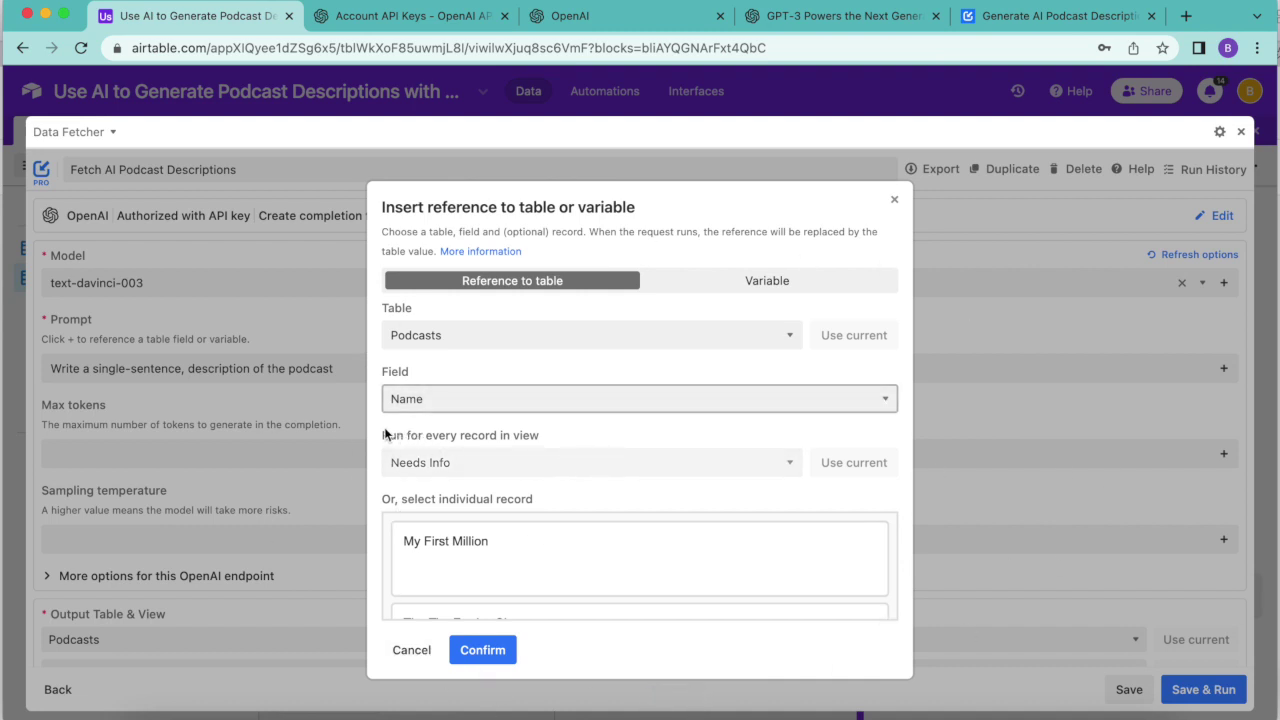
left_click(441, 470)
left_click(486, 466)
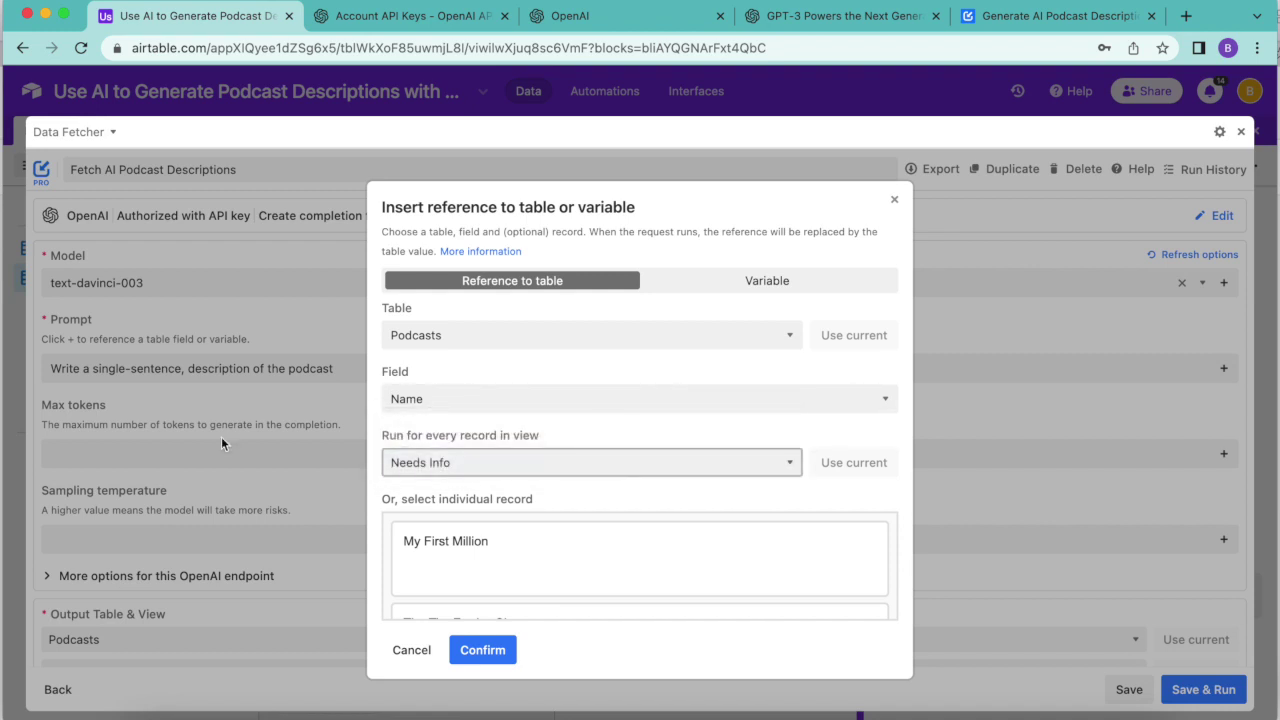
left_click(483, 651)
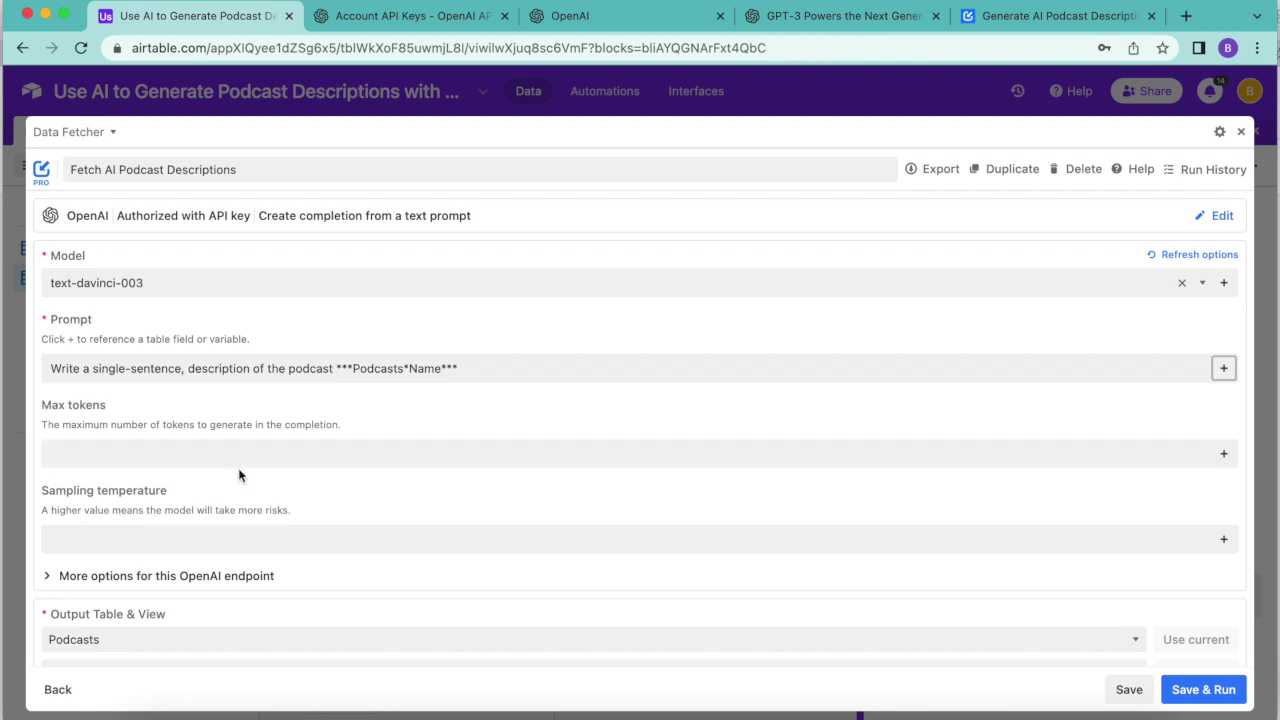
Set max tokens to 50, then save and run the request, confirming the run.
left_click(143, 447)
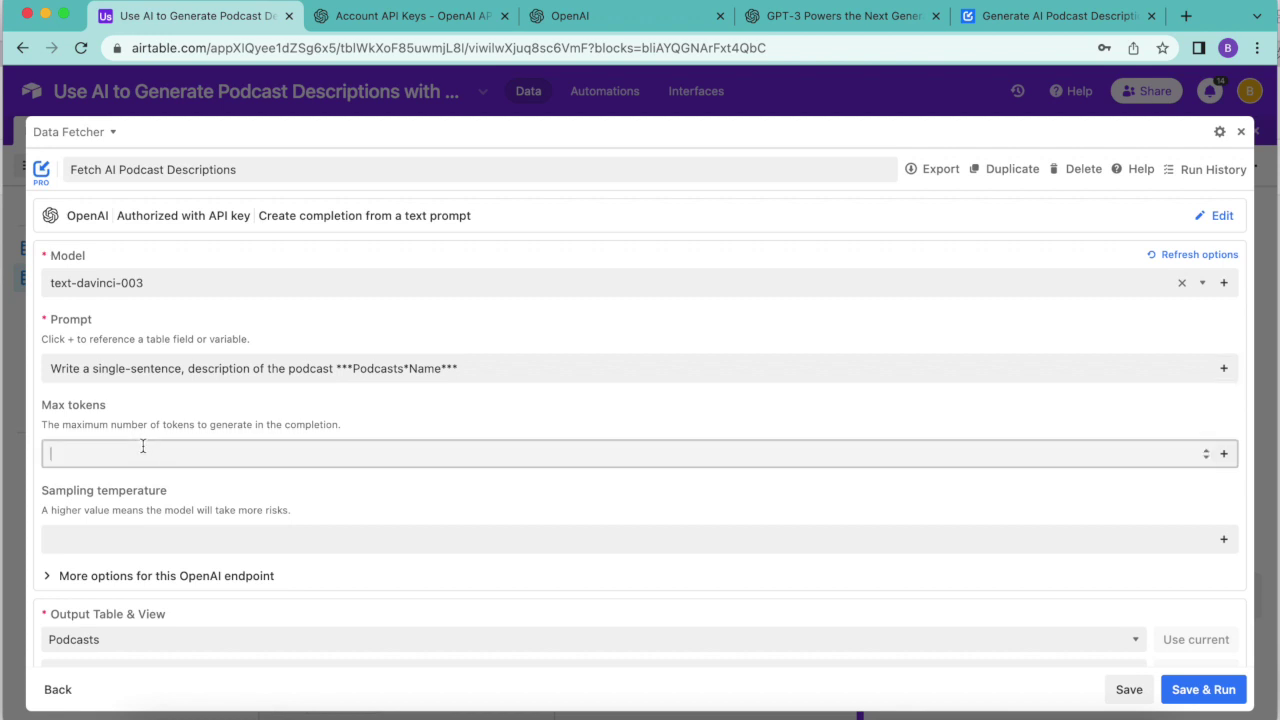
type("50")
left_click(1220, 690)
left_click(580, 485)
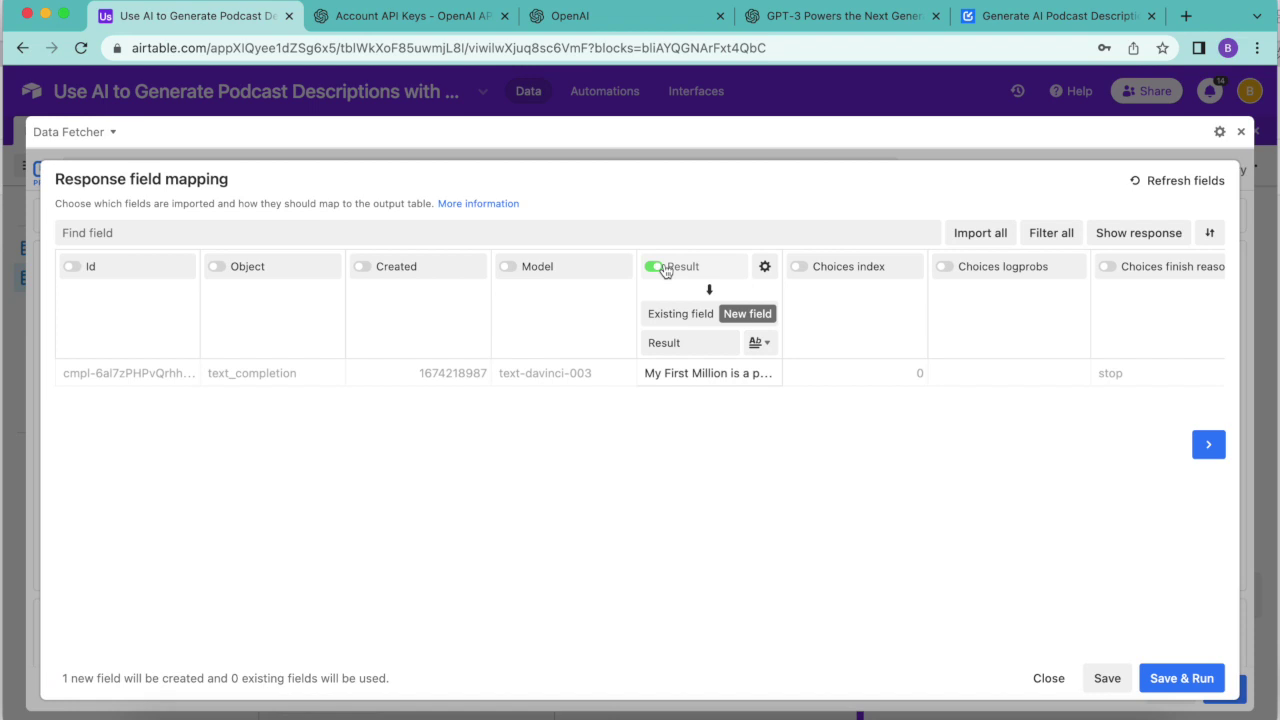
Map the Result response into the existing Description field, then save and run the request.
left_click(690, 317)
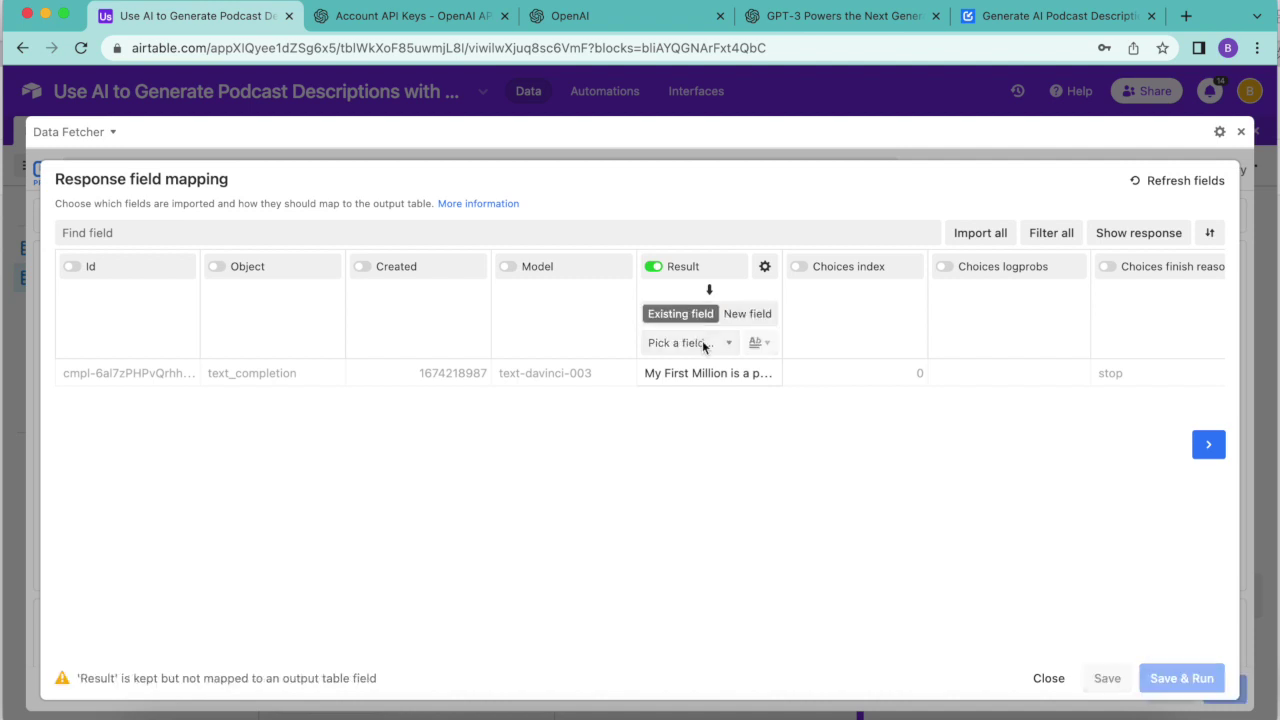
left_click(703, 347)
left_click(693, 381)
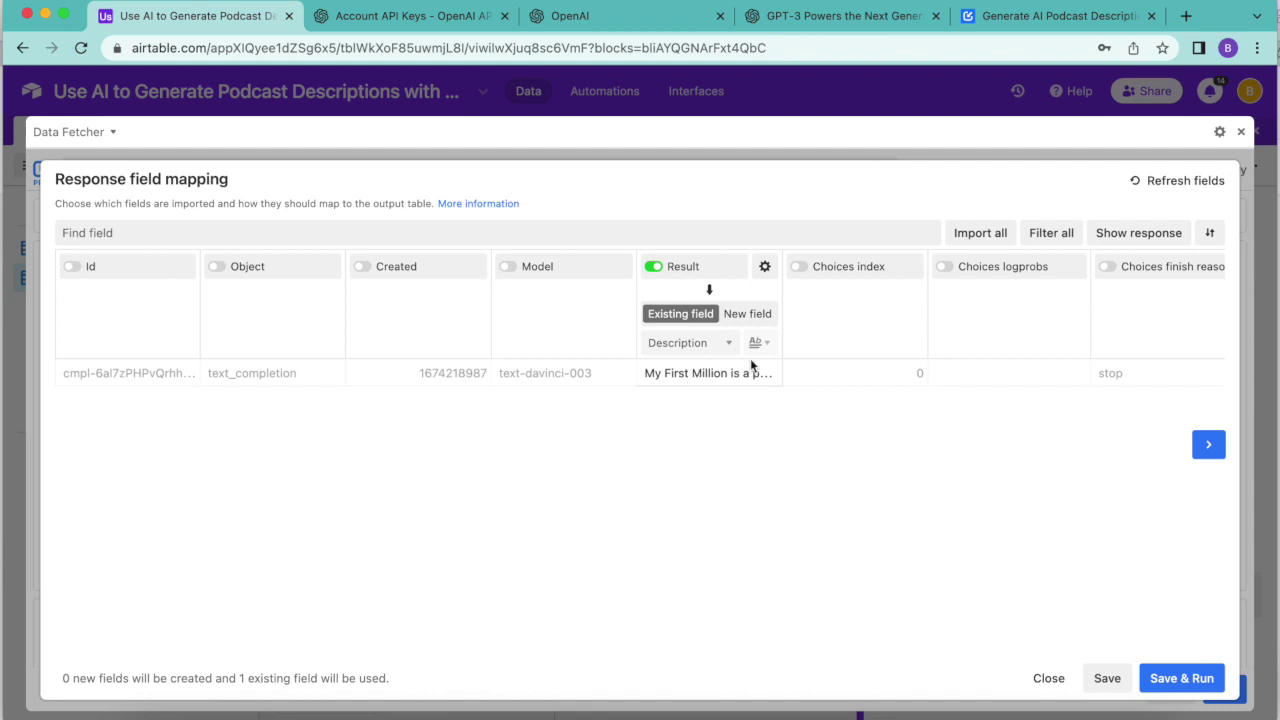
left_click(1195, 680)
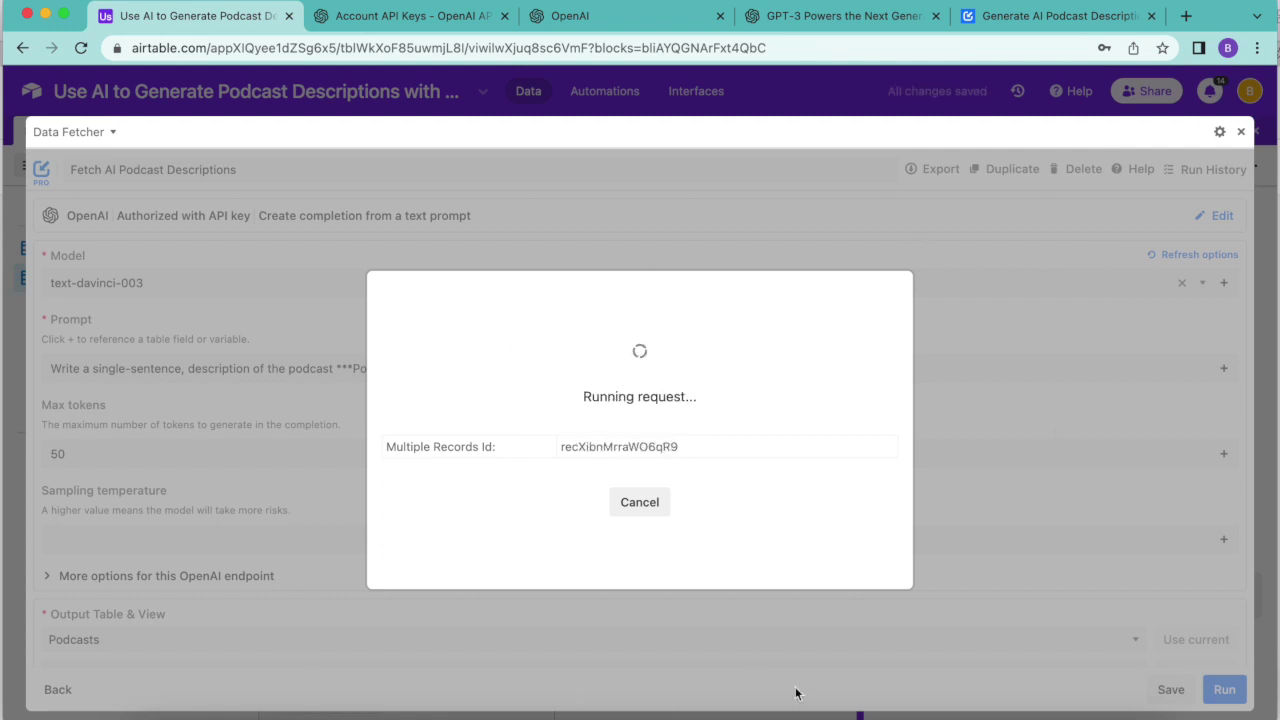
Show the output table, switch to the all-podcasts grid view, and widen the Description column.
left_click(575, 478)
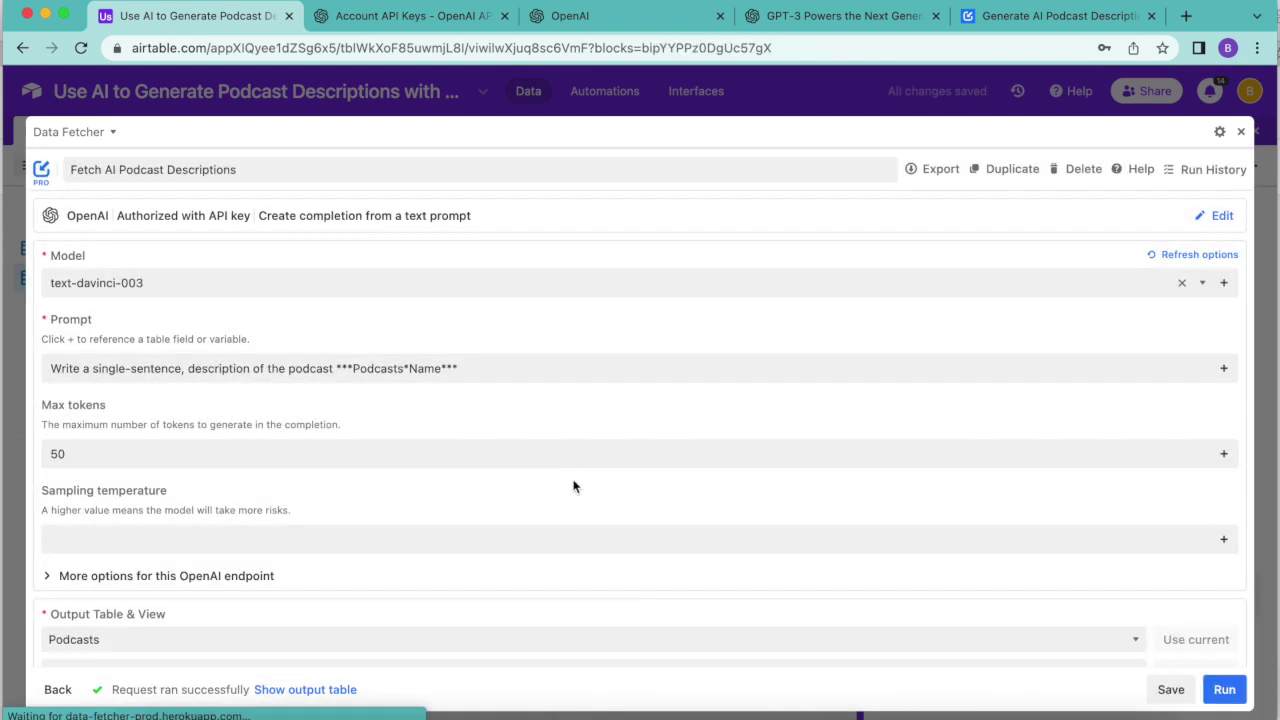
left_click(1255, 131)
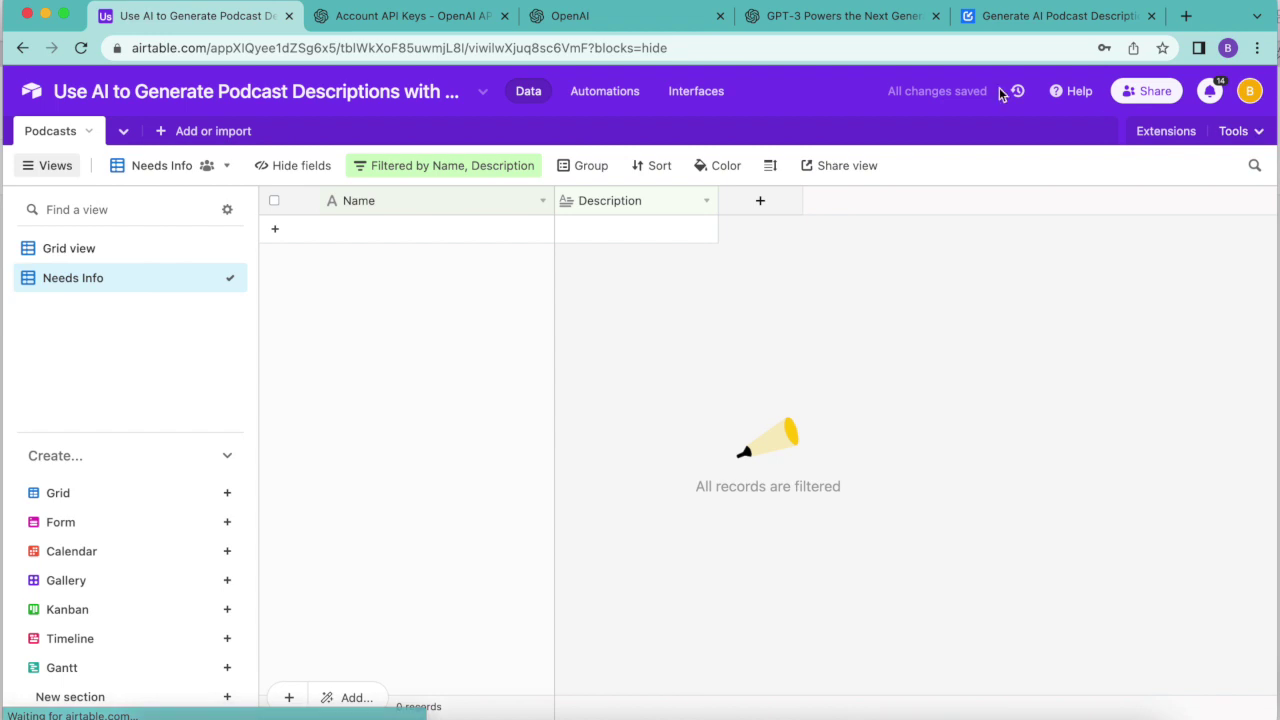
left_click(103, 252)
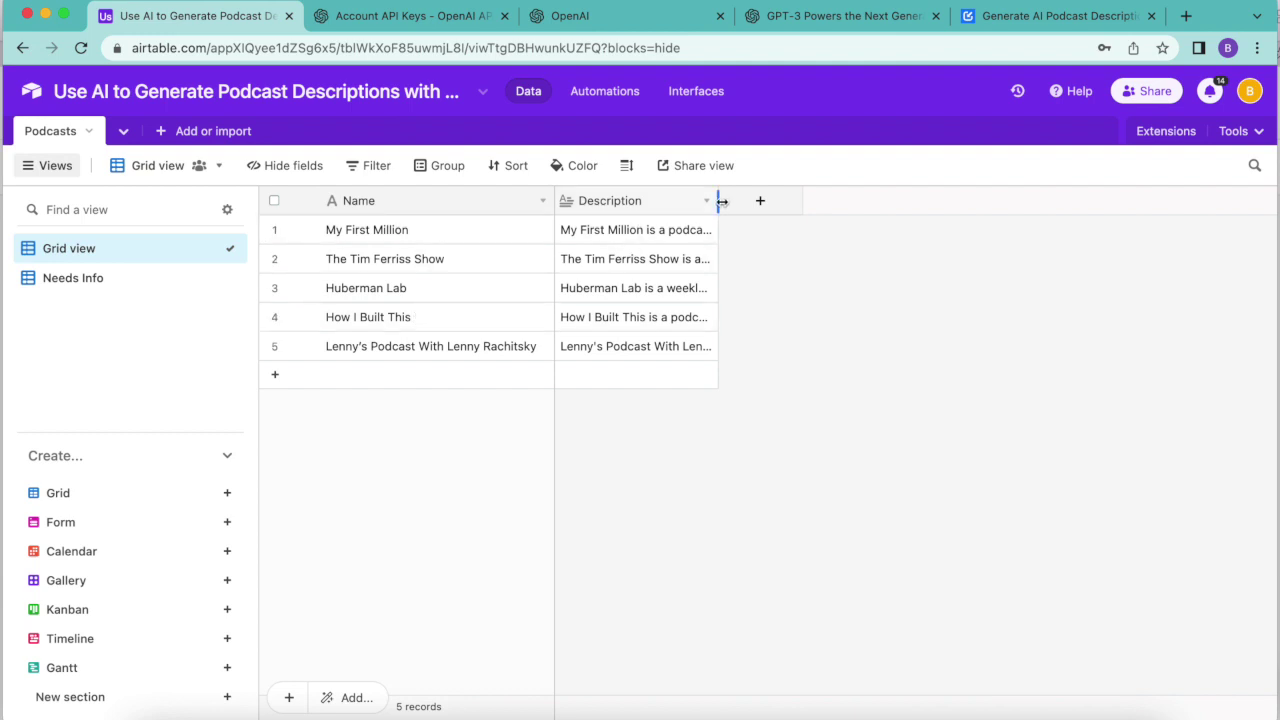
left_click_drag(722, 201, 1276, 210)
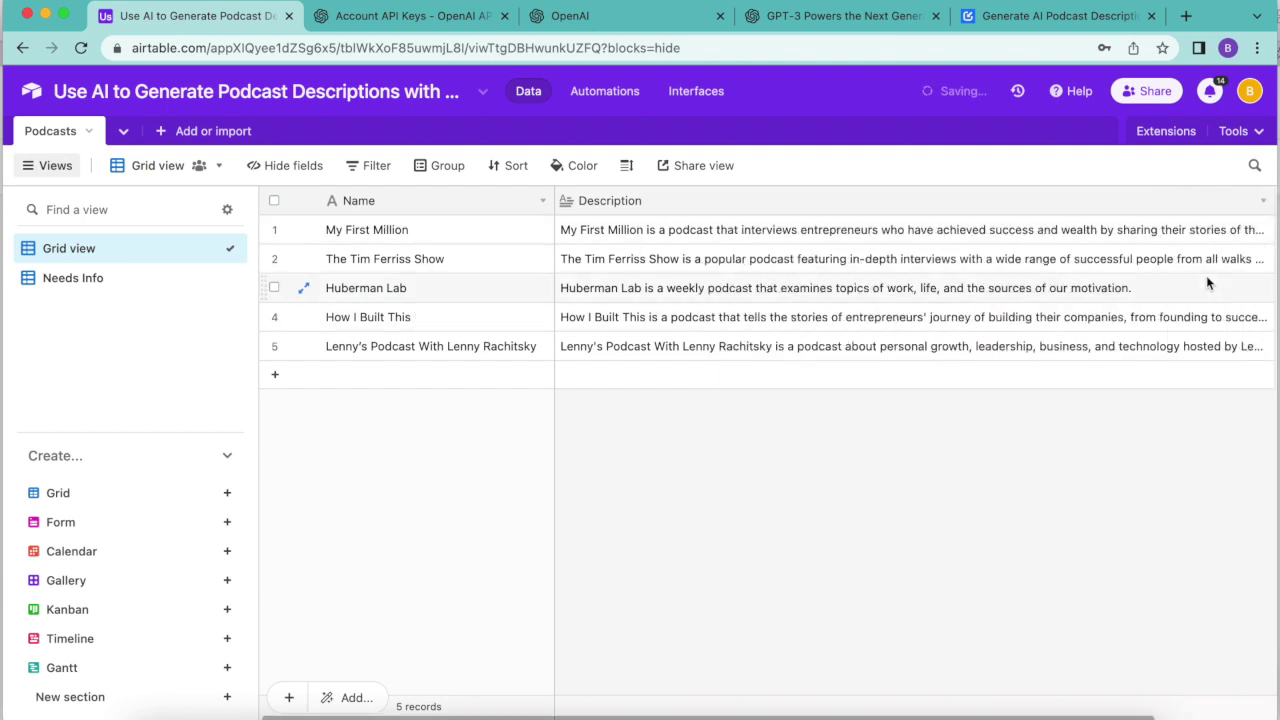
scroll(1100, 280, "right", 3)
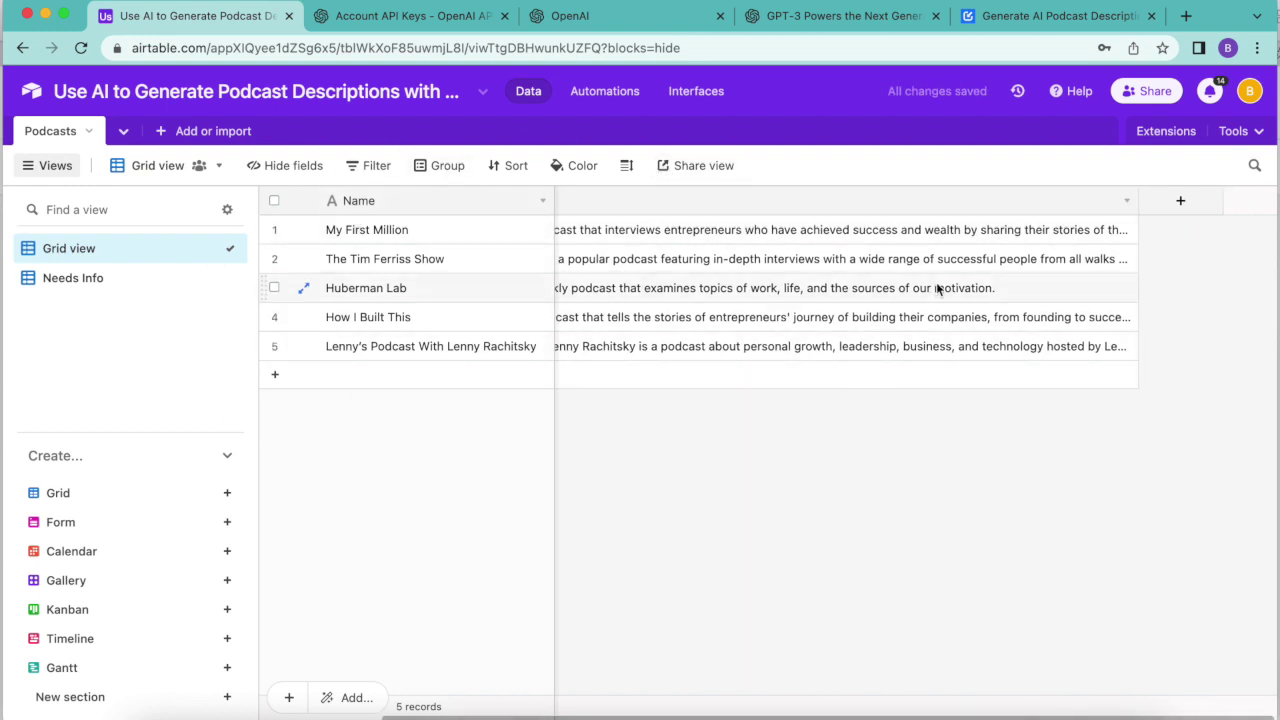
scroll(606, 220, "left", 3)
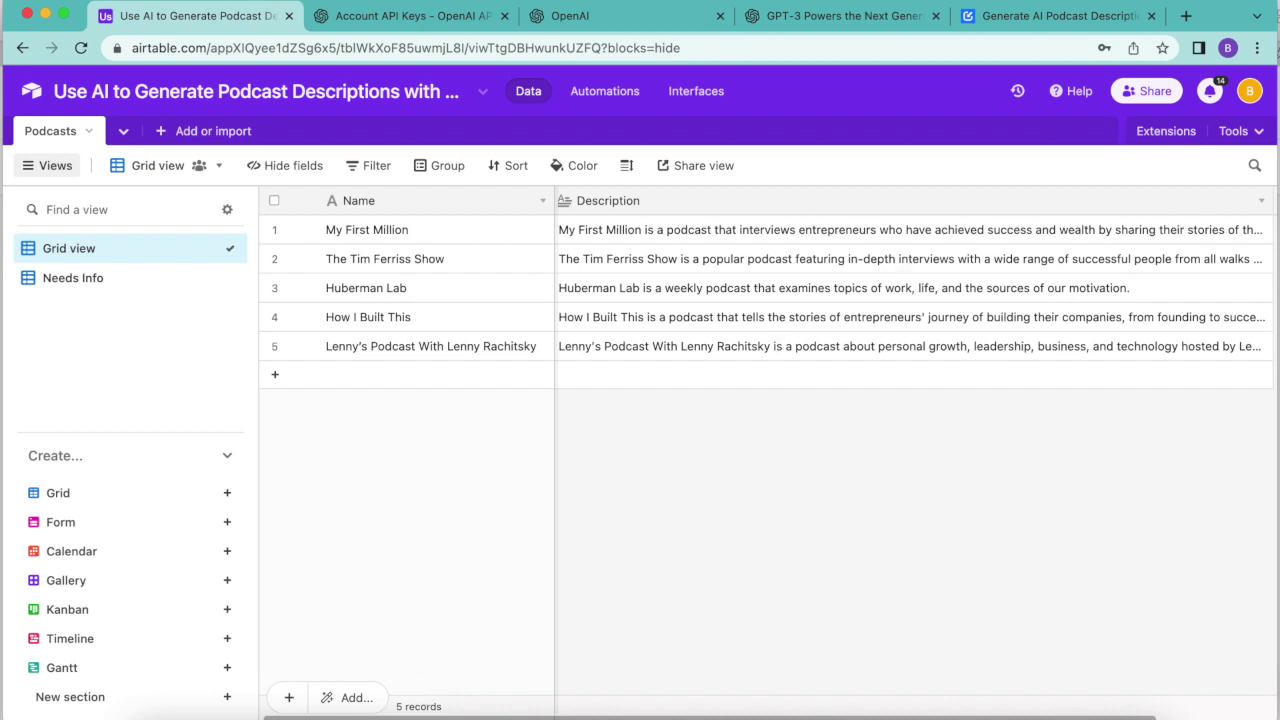
Reopen the Fetch AI Podcast Descriptions request in full-screen Data Fetcher and scroll down to Schedule.
left_click(1166, 131)
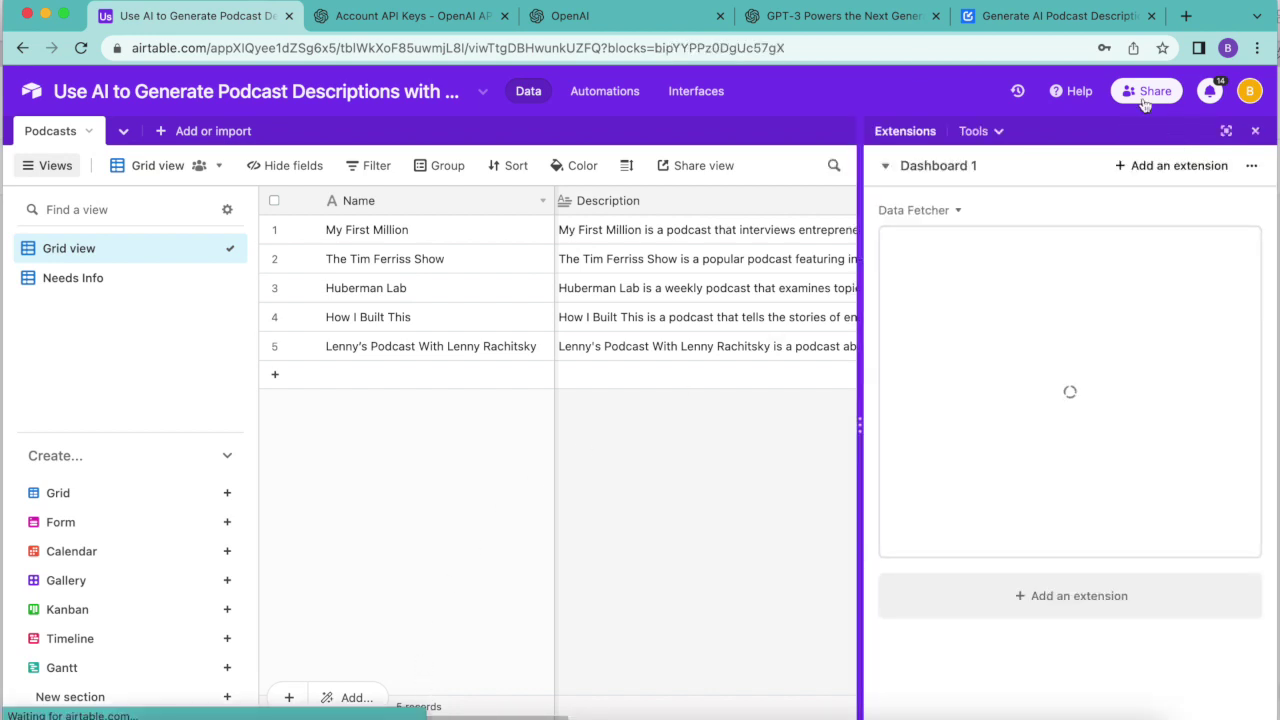
left_click(1003, 395)
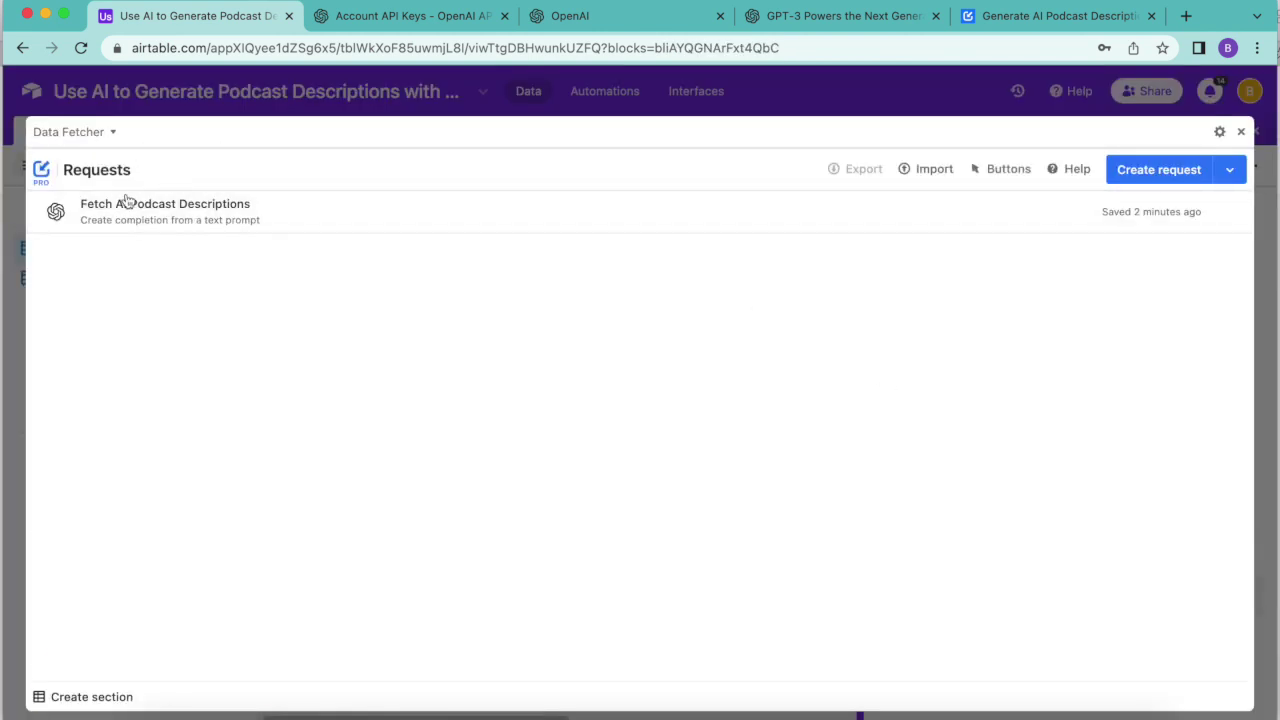
left_click(147, 222)
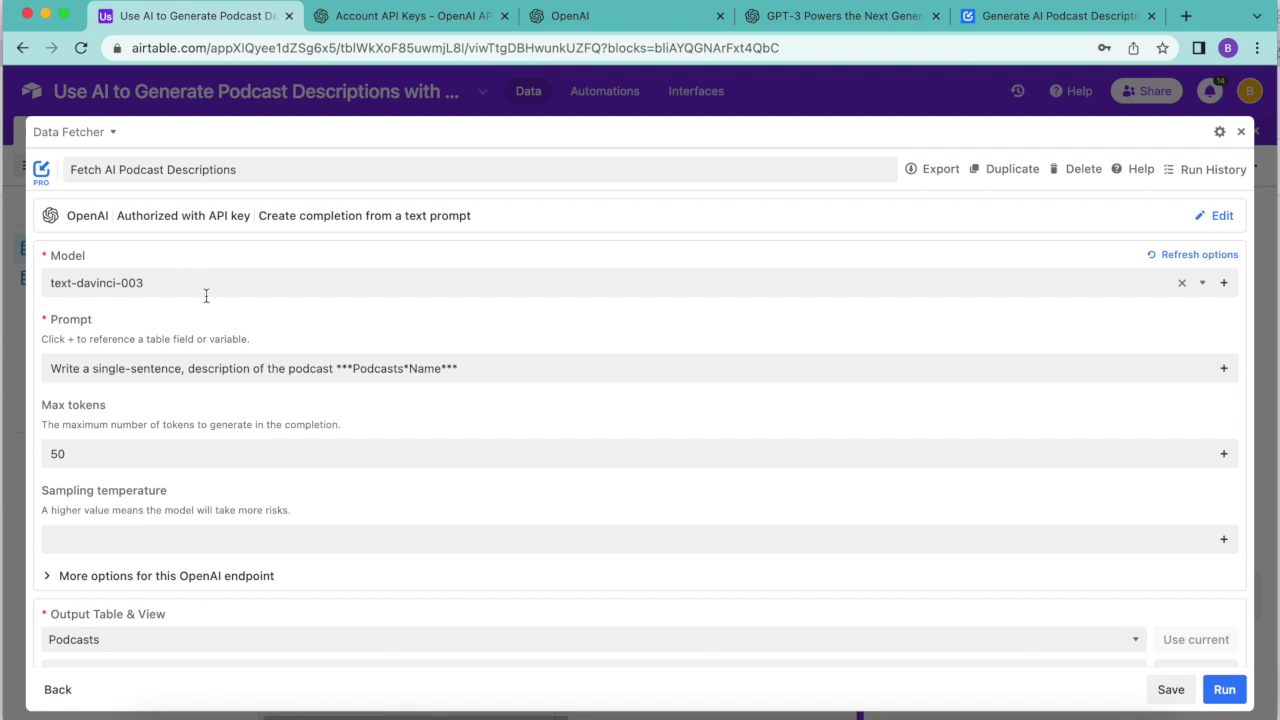
scroll(257, 374, "down", 1)
scroll(257, 375, "down", 5)
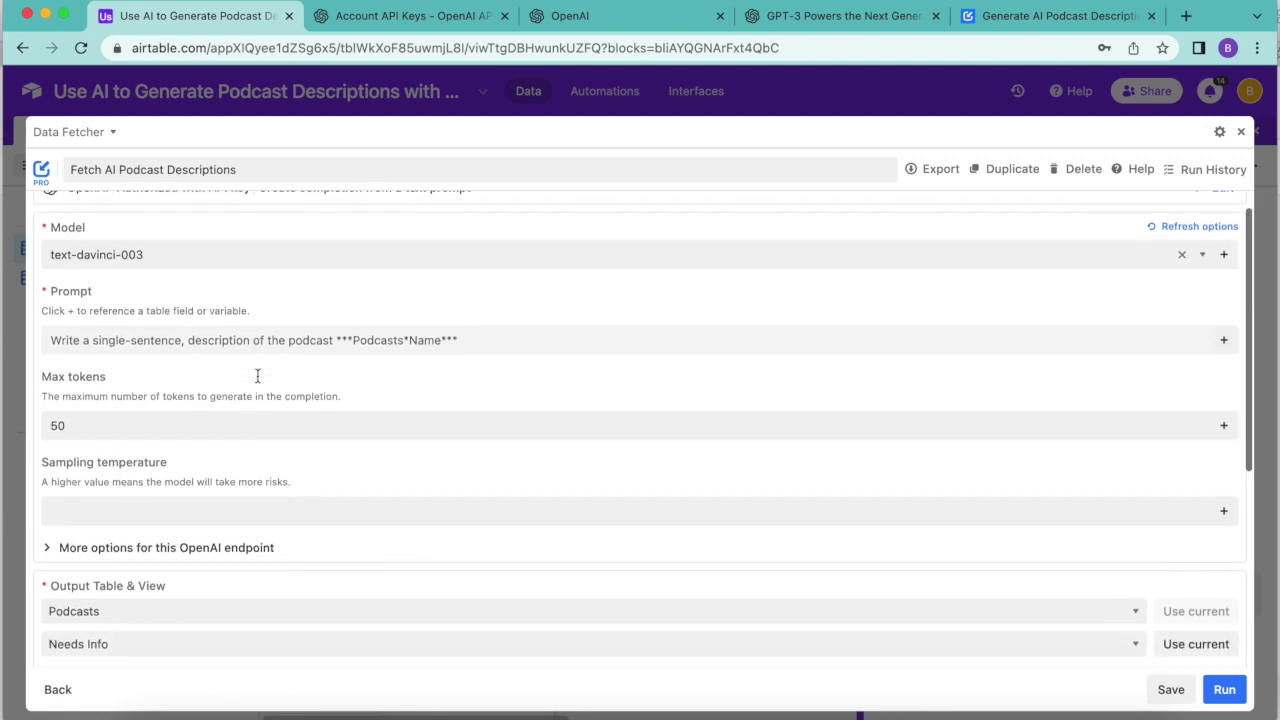
scroll(257, 375, "down", 4)
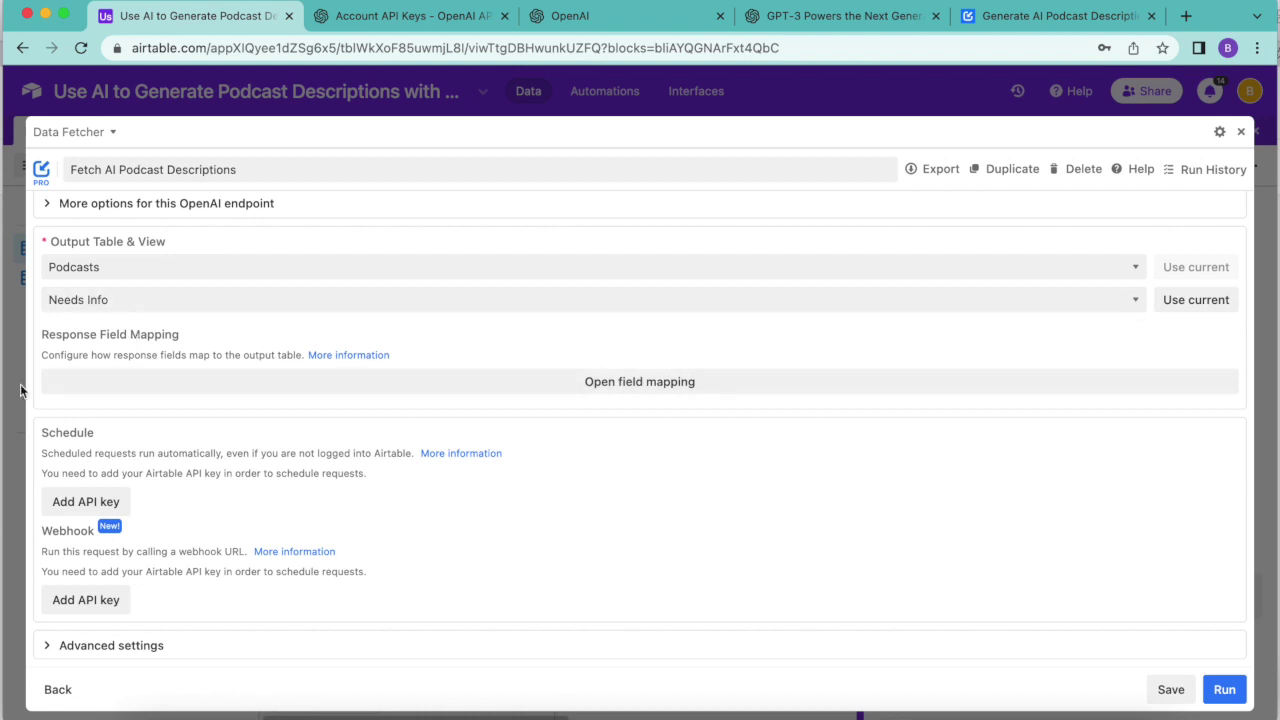
Add an Airtable API key, copying the personal key from the Airtable account page.
left_click(77, 494)
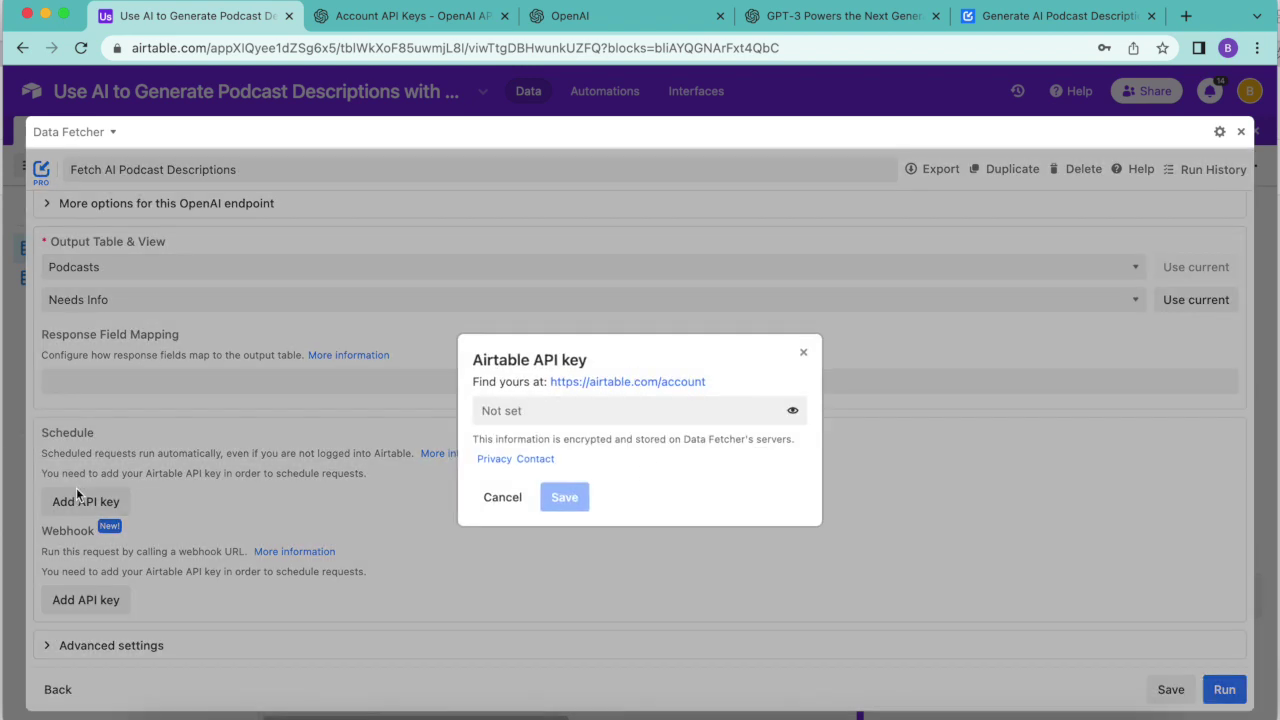
left_click(653, 383)
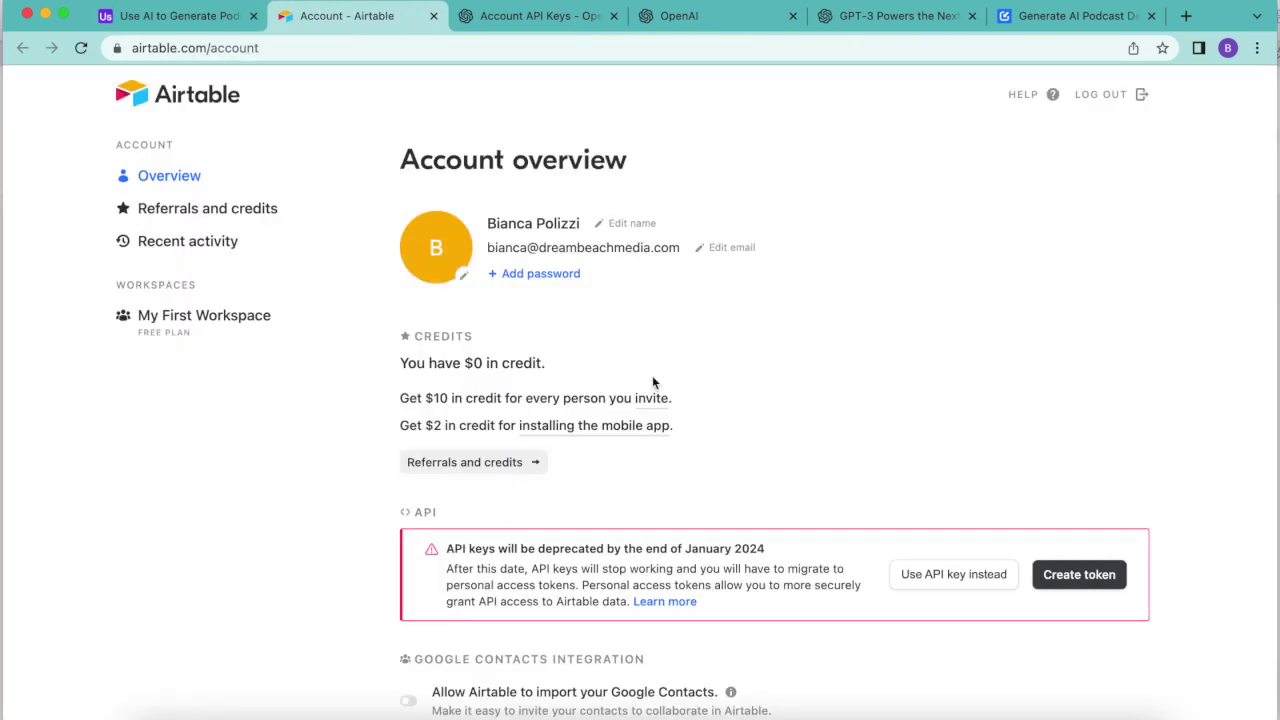
scroll(655, 383, "down", 3)
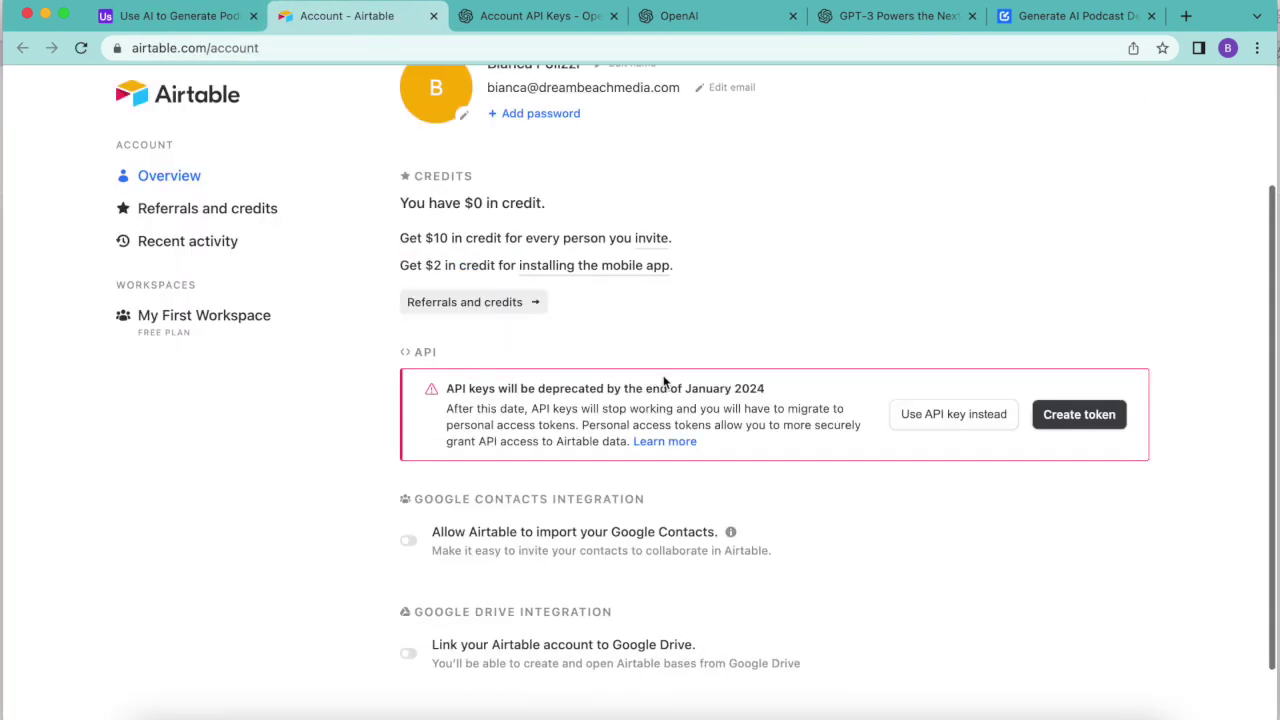
left_click(990, 428)
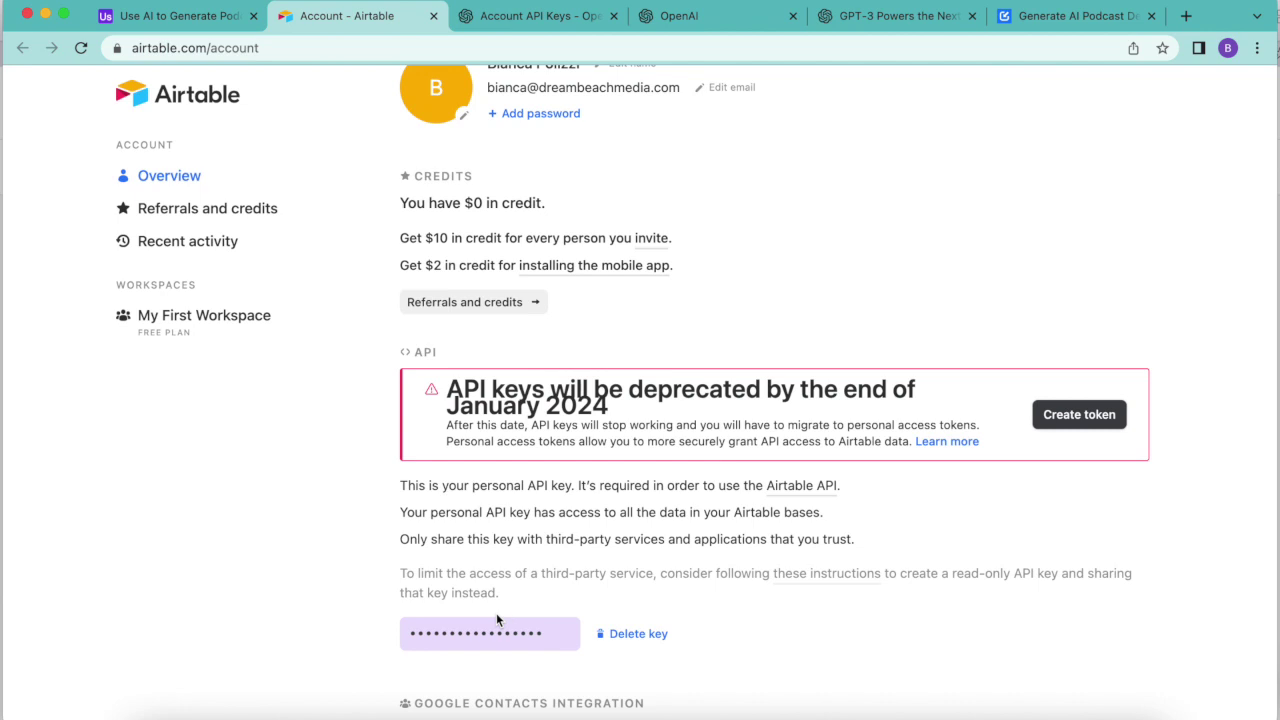
key("super+1")
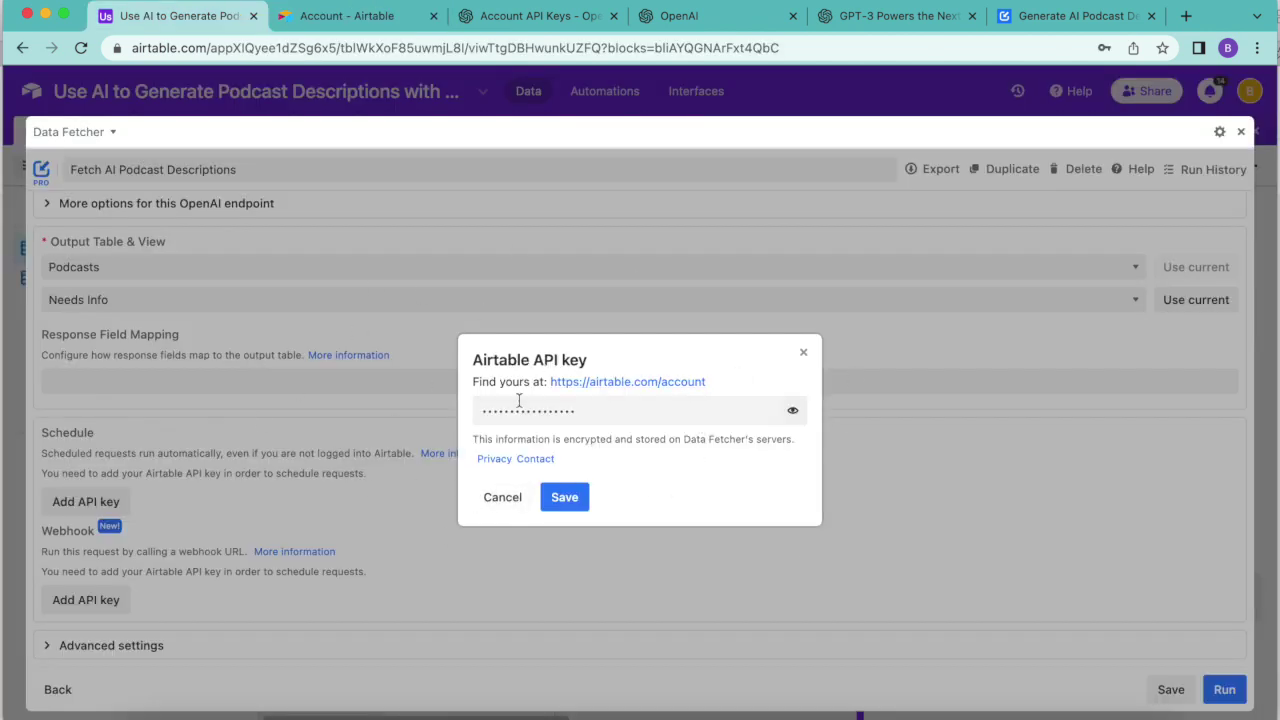
Save the API key and schedule the request every 1 hour, Monday to Sunday, then save.
left_click(566, 498)
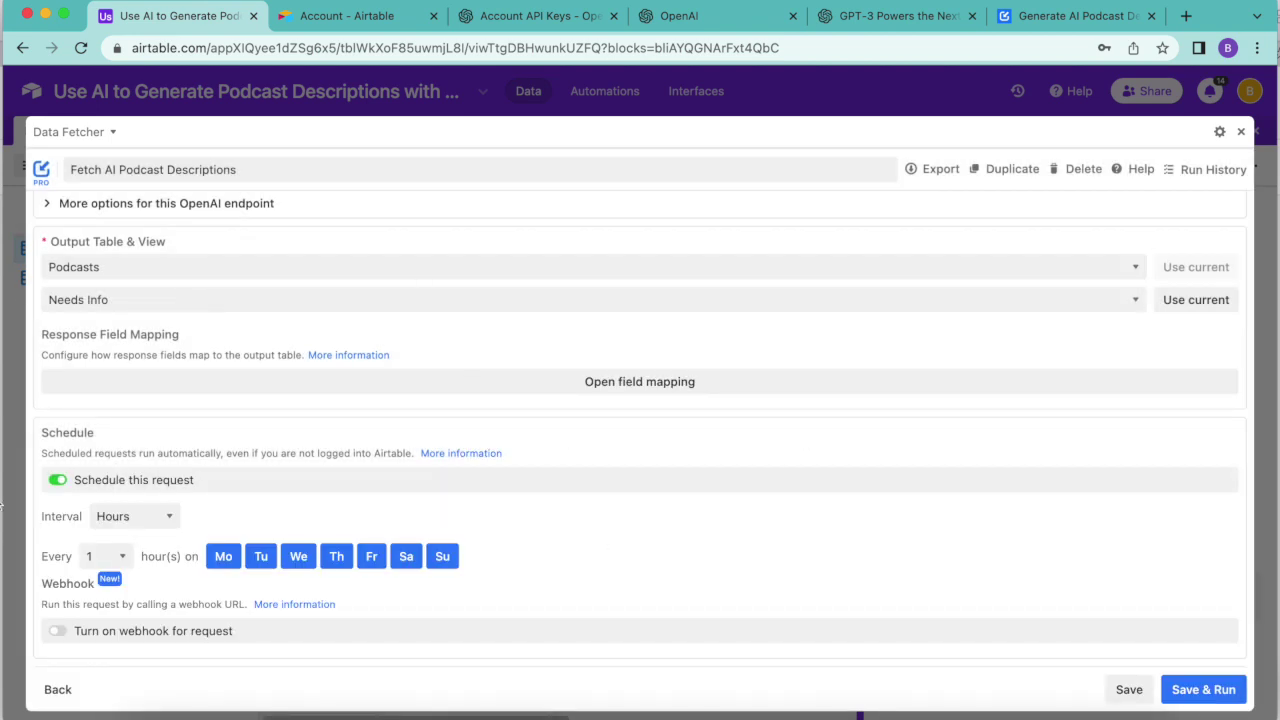
left_click(132, 515)
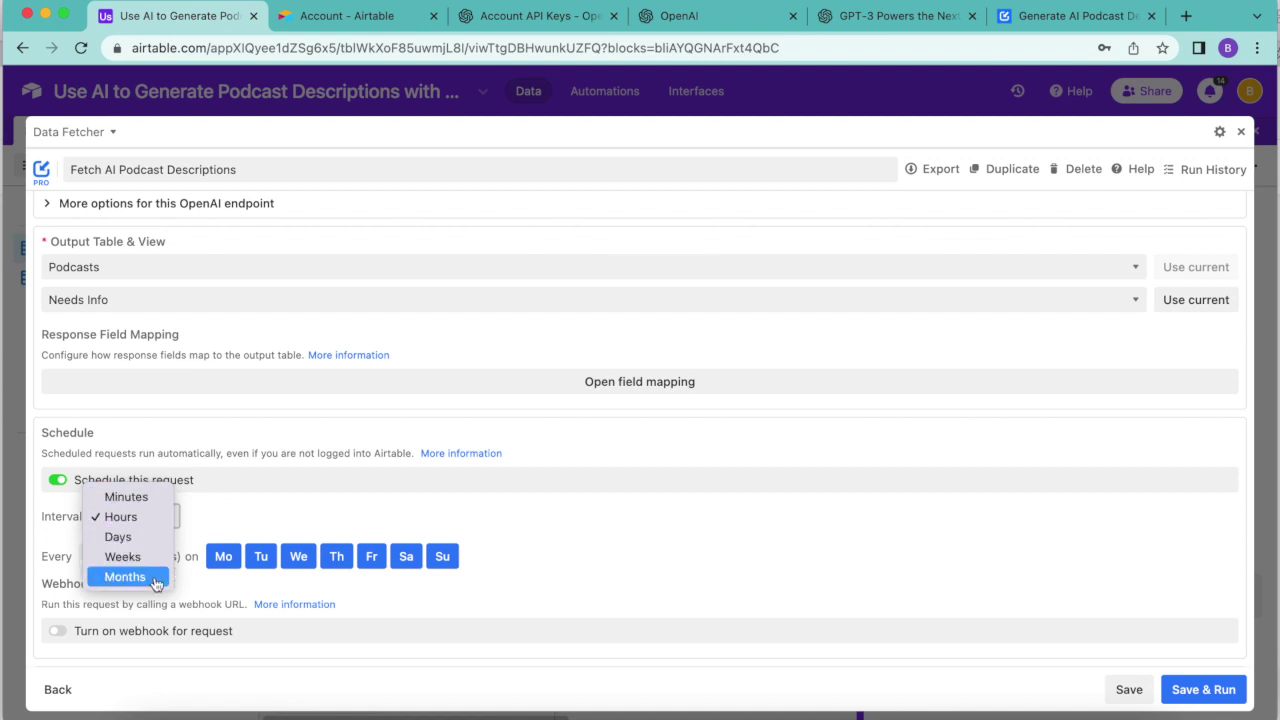
left_click(210, 529)
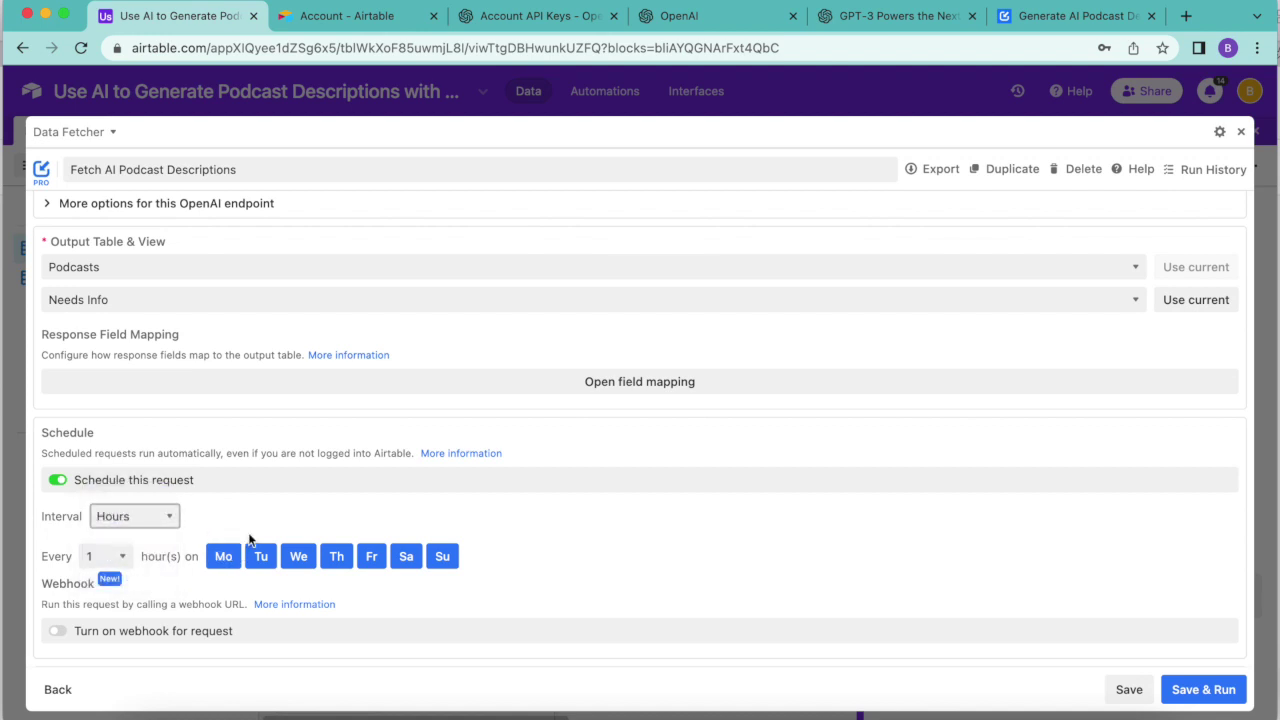
left_click(1128, 690)
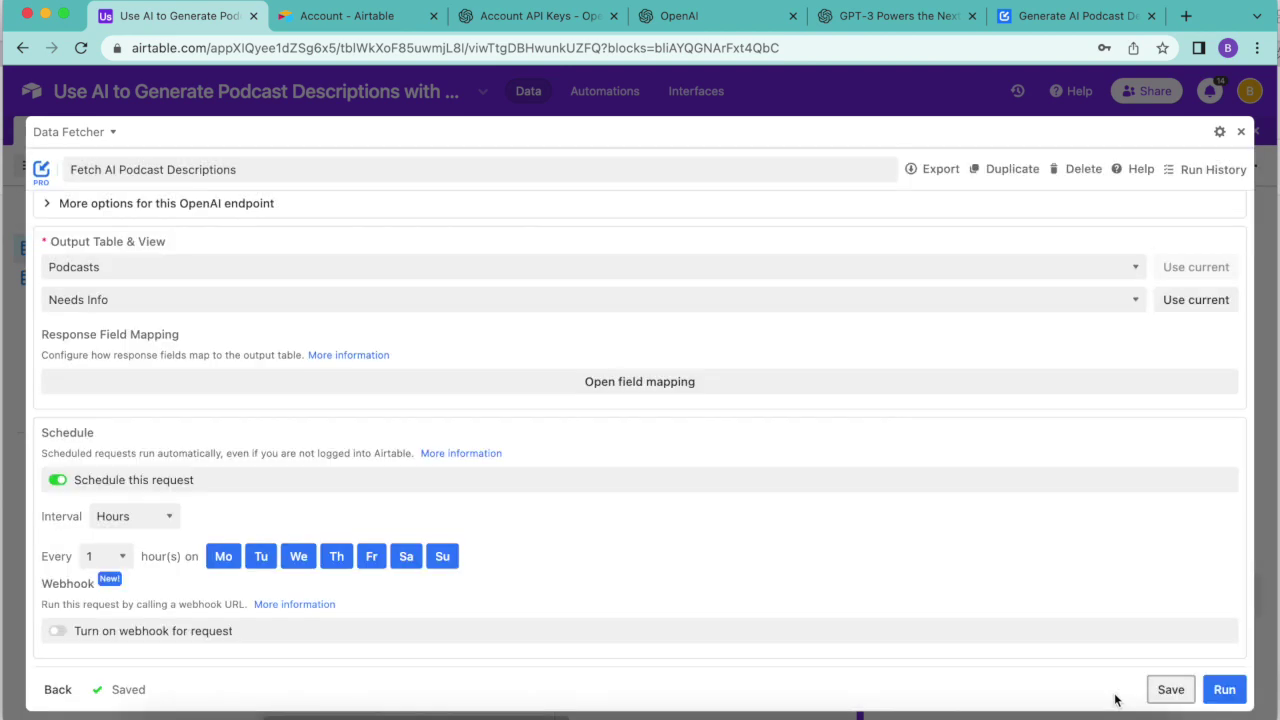
Close Data Fetcher and the Extensions panel, then switch to the OpenAI homepage tab.
left_click(1238, 135)
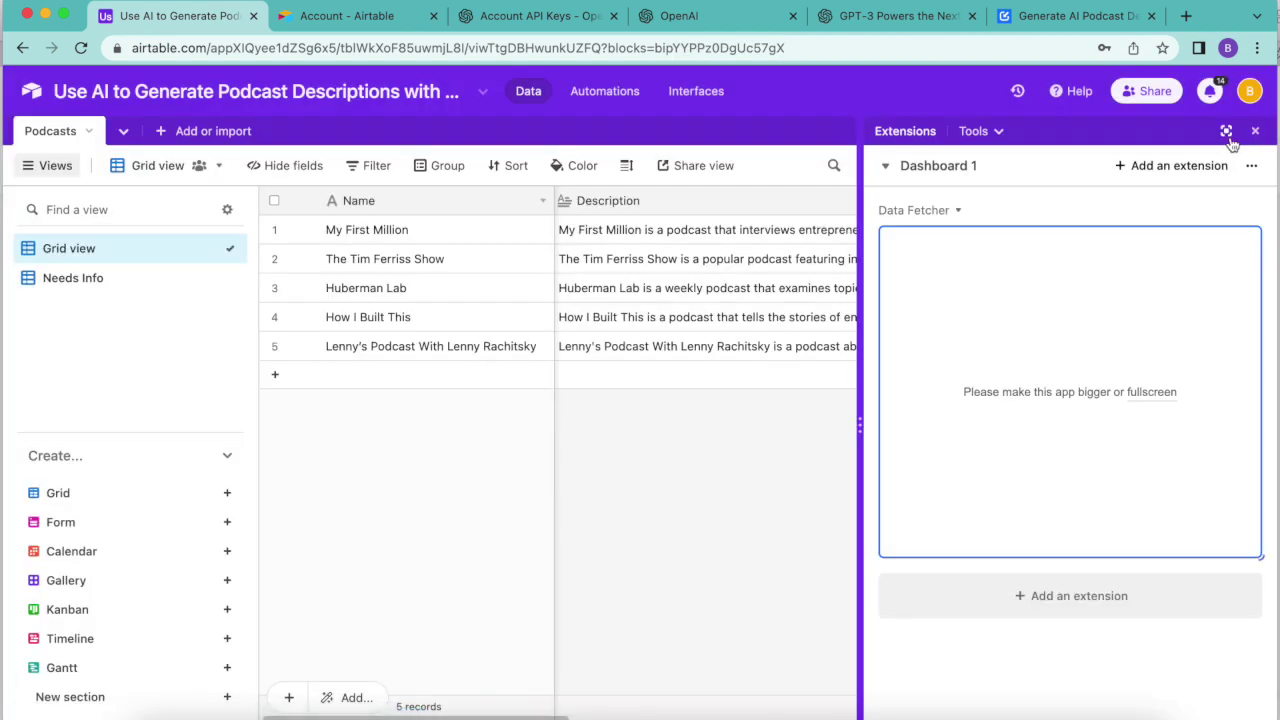
left_click(1255, 131)
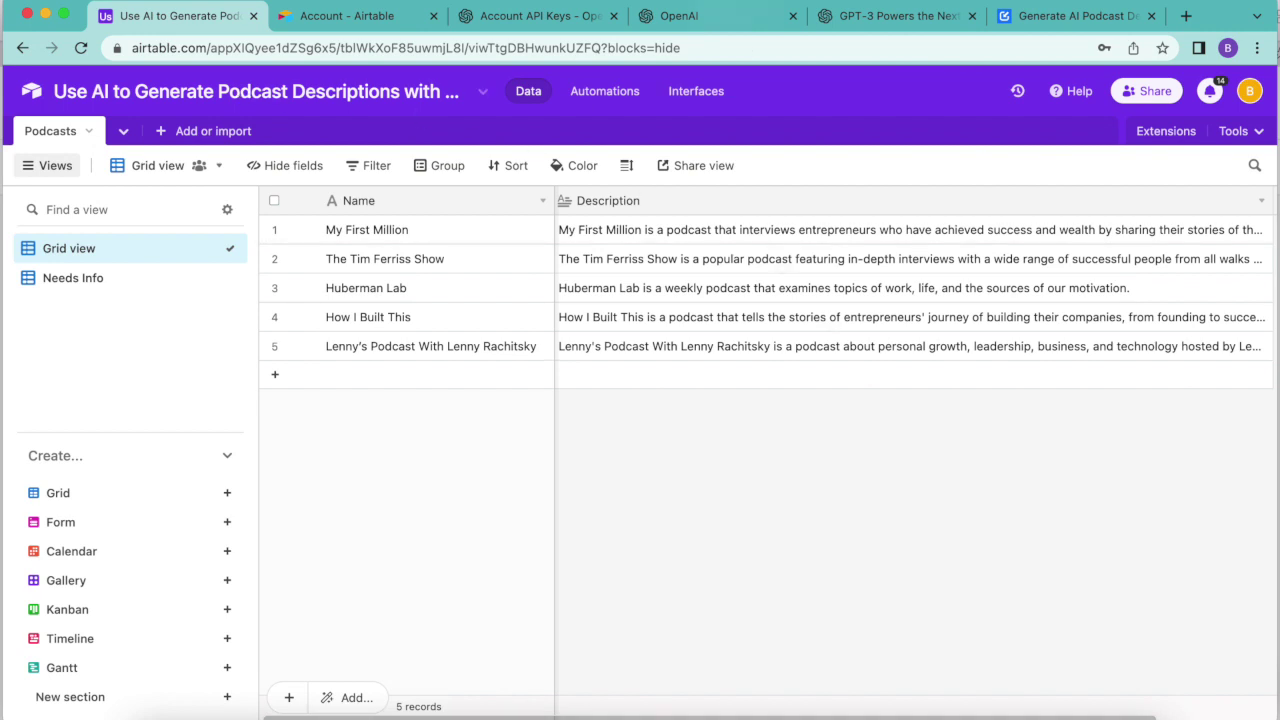
left_click(685, 28)
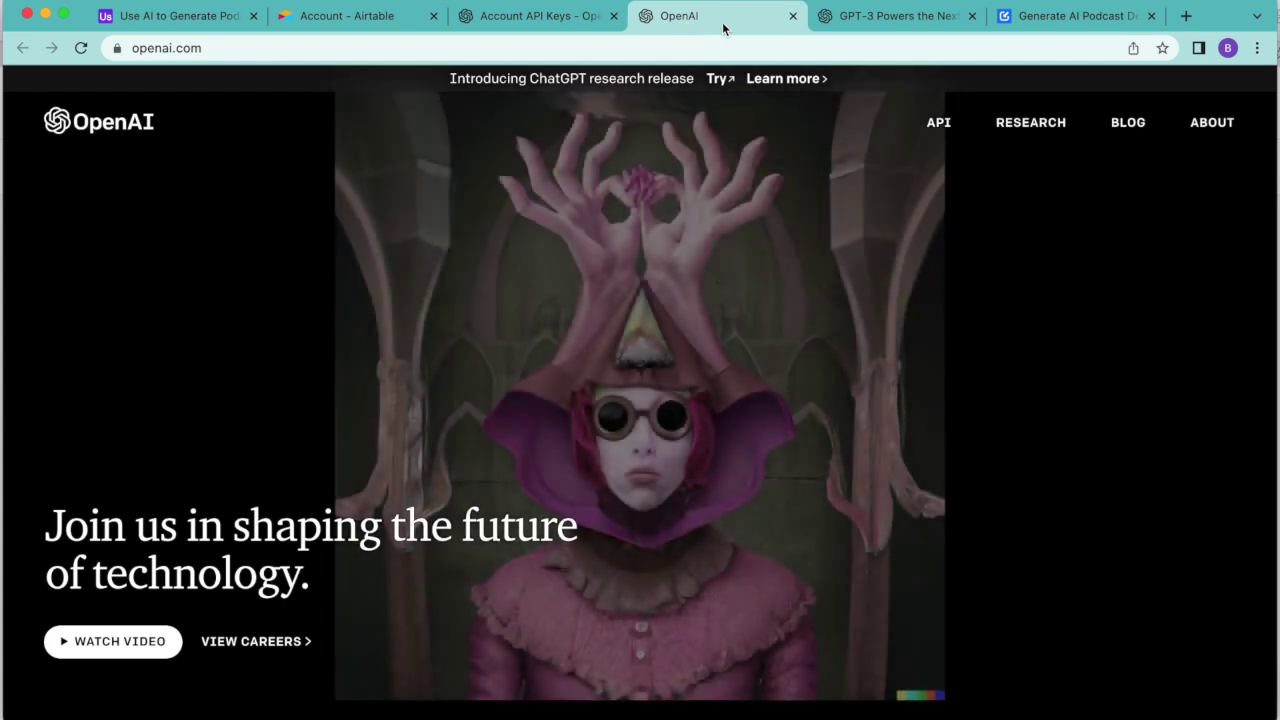
Glance at the GPT-3 apps blog post, then show the 'Use AI to Generate Podcast Descriptions with OpenAI and Airtable' tutorial.
left_click(857, 18)
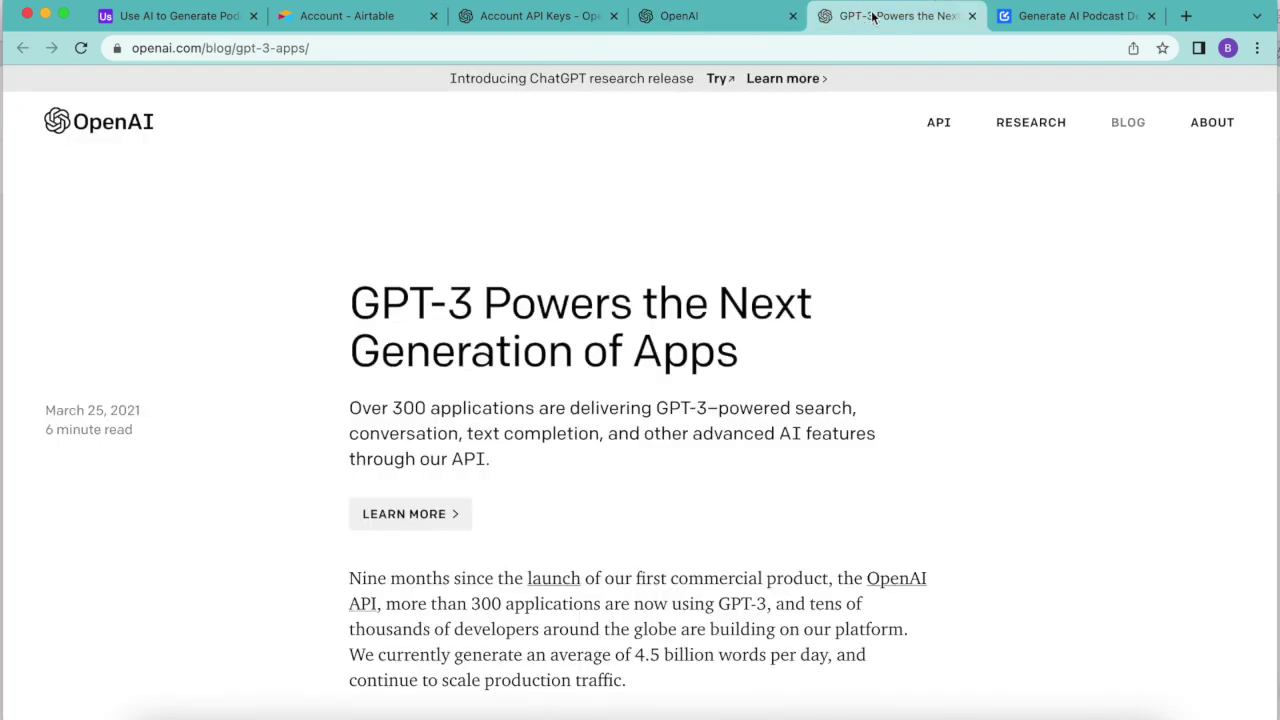
left_click(1098, 18)
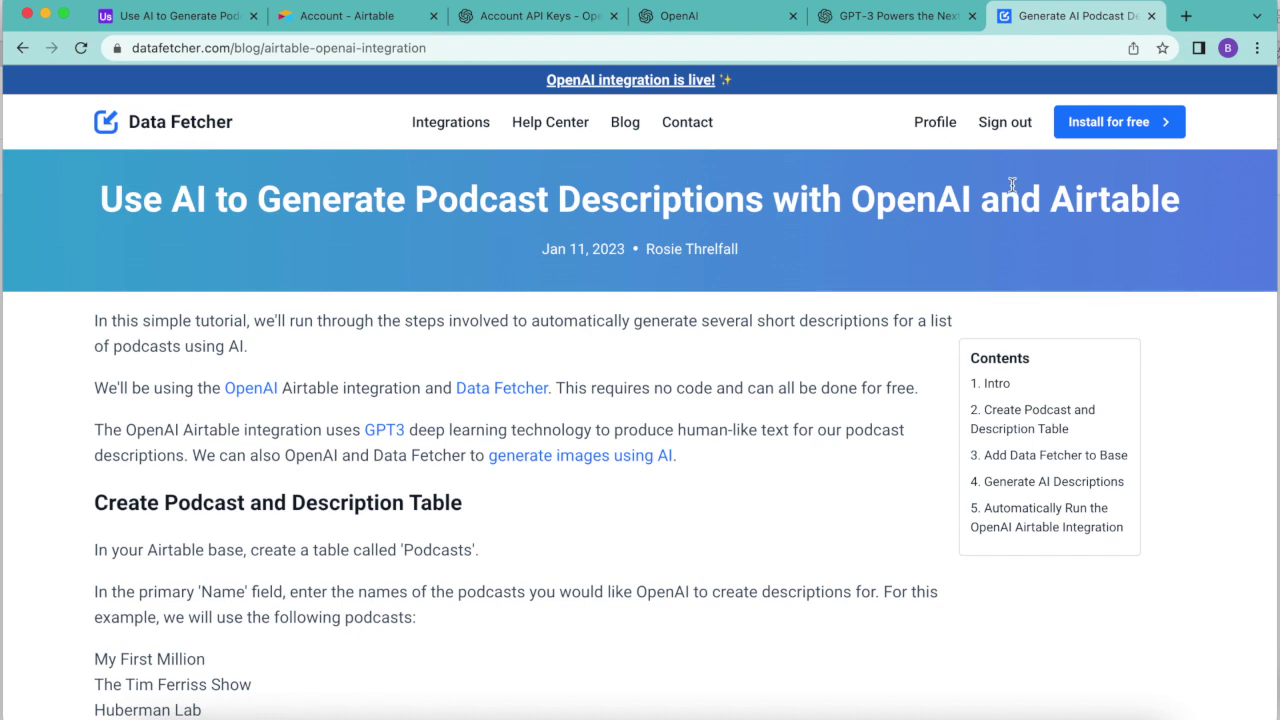
Skim down the Data Fetcher podcast-descriptions tutorial, then go back to the Airtable Podcasts grid.
scroll(708, 510, "down", 15)
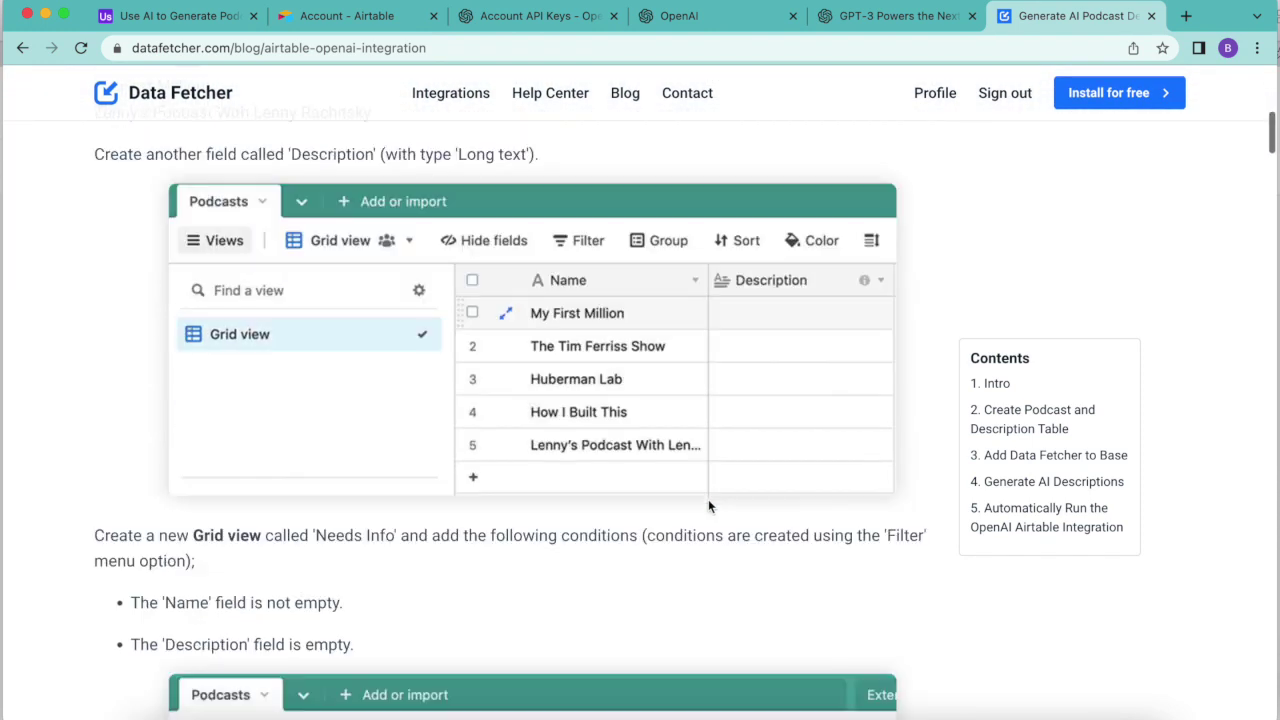
scroll(708, 506, "down", 15)
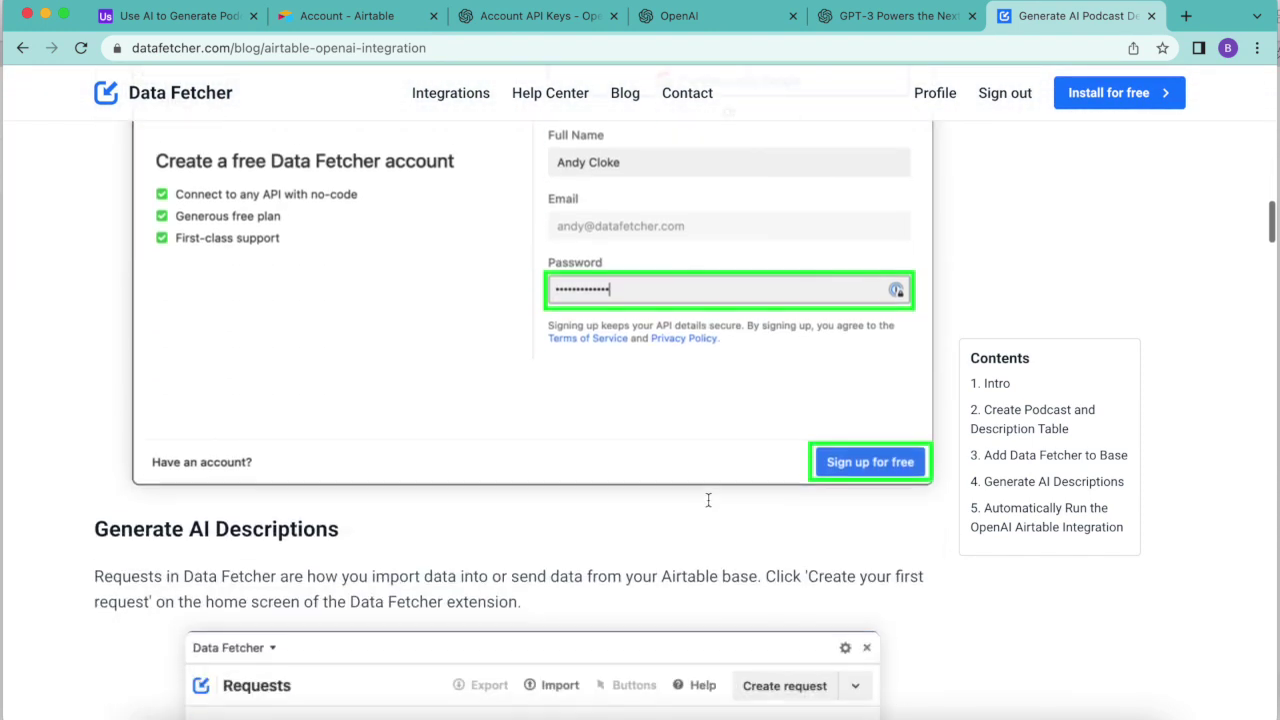
scroll(708, 506, "up", 20)
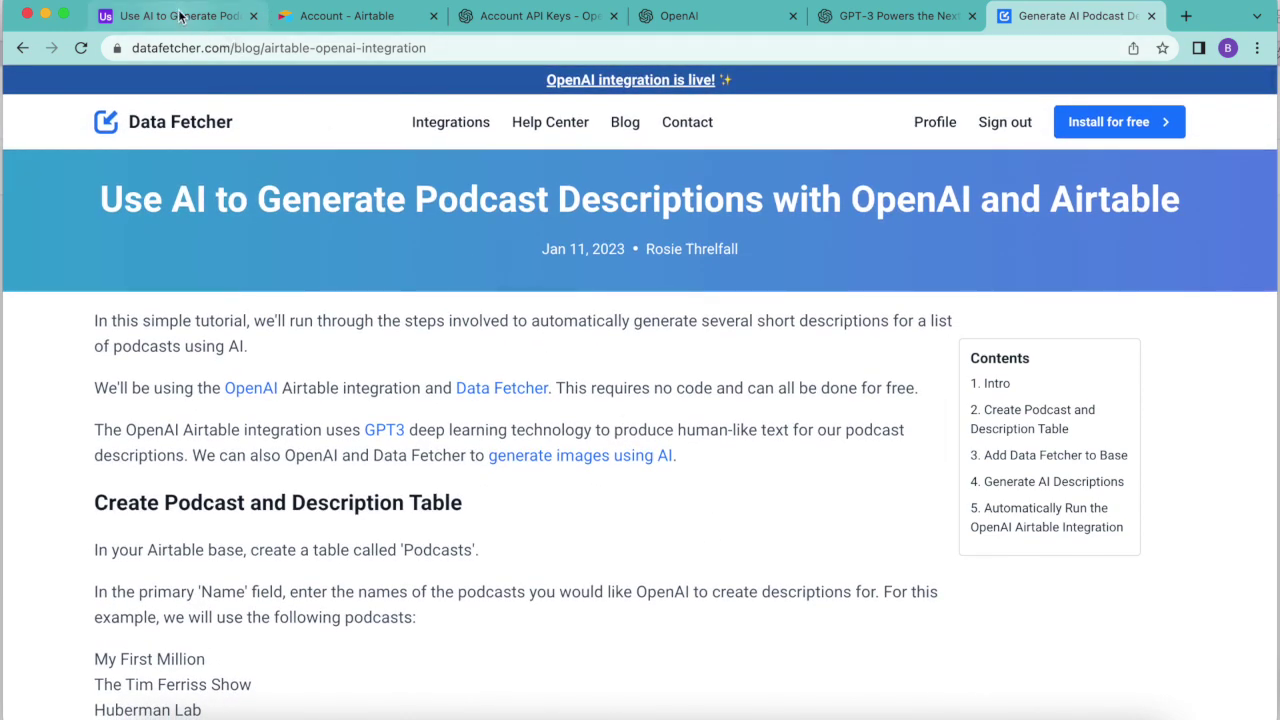
left_click(179, 17)
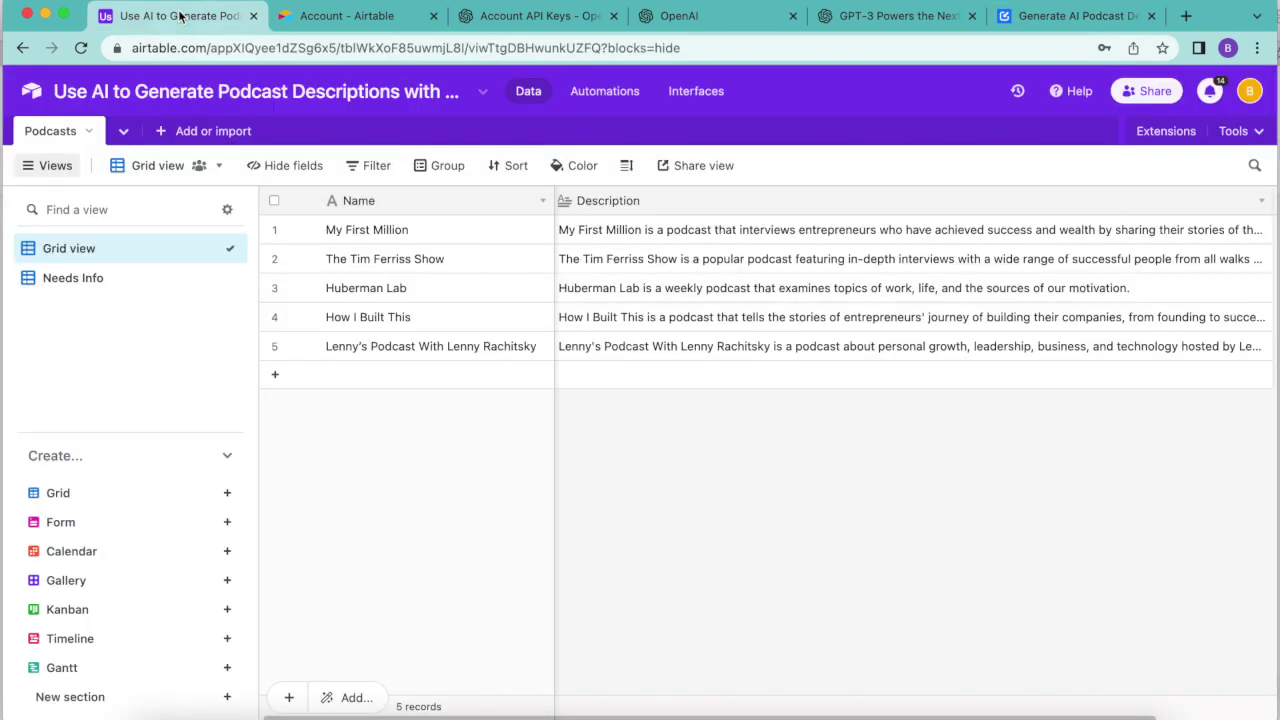